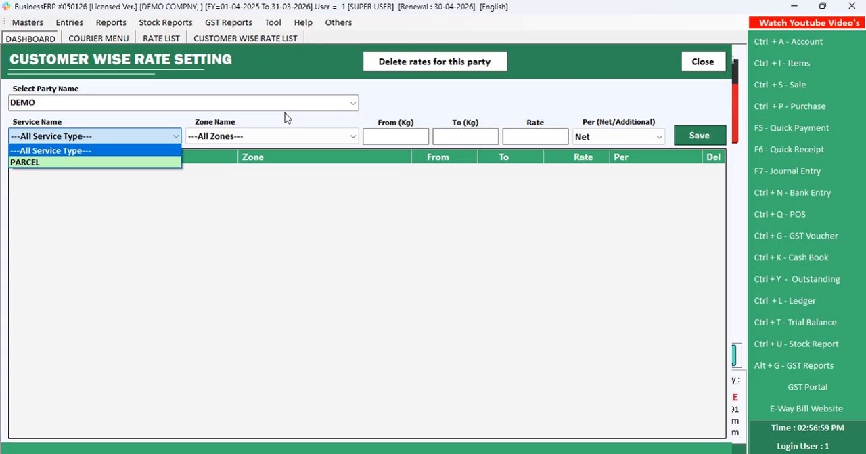
Choose PARCEL as the service and METRO as the zone for party DEMO, checking the courier rate sheet in the browser
key("Down")
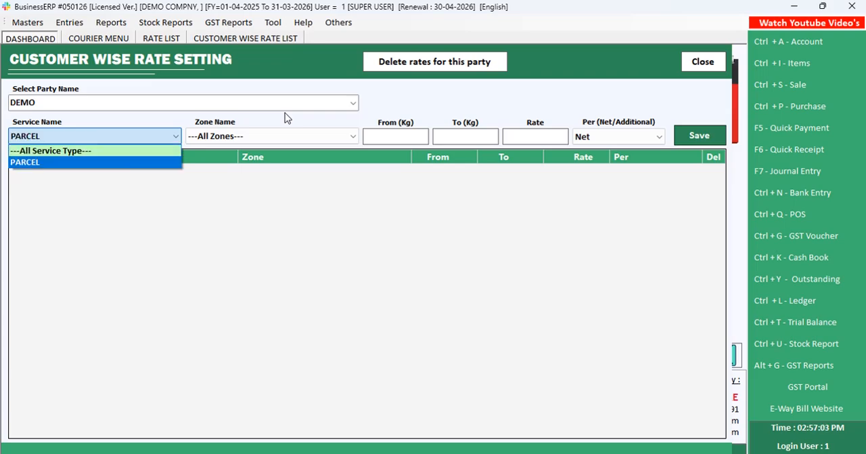
key("Return")
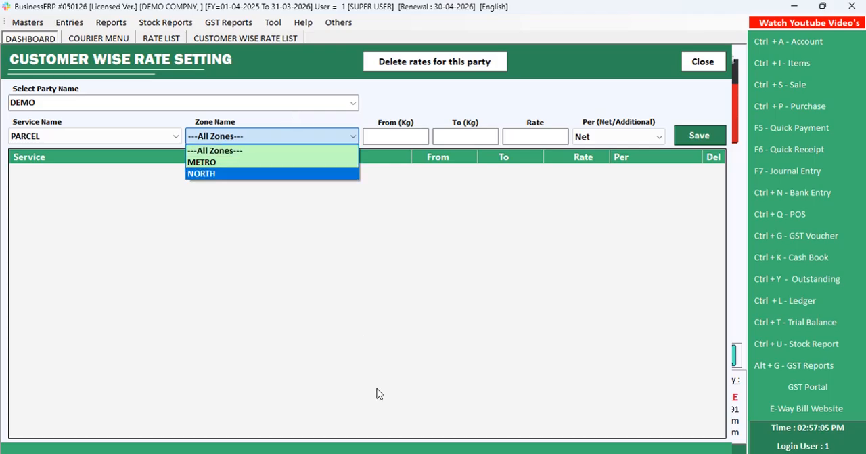
key("alt+Tab")
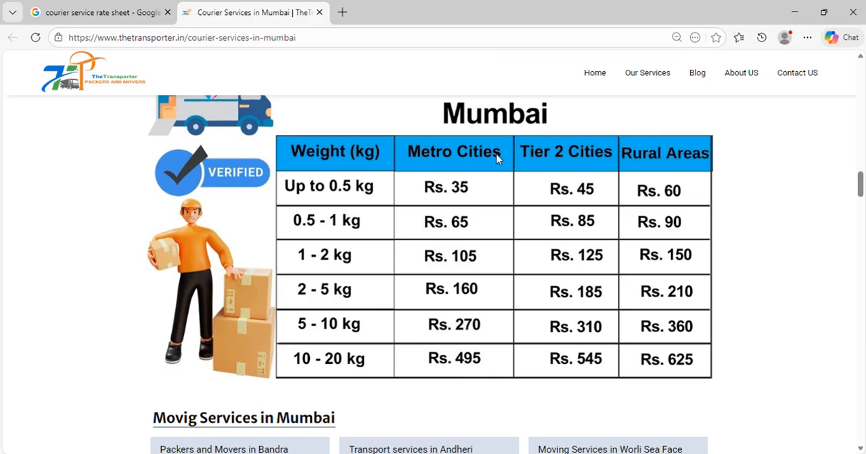
key("alt+Tab")
key("Down")
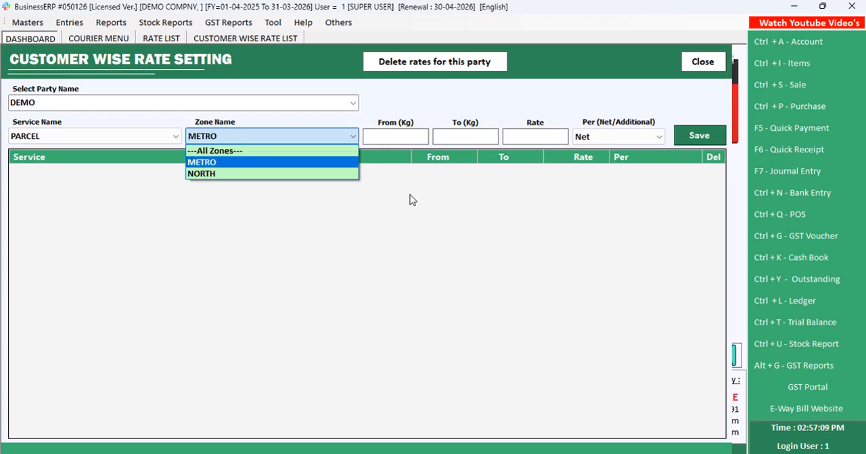
key("Return")
Save a PARCEL rate for METRO from 0 to .500 kg at 35 Net, consulting the browser rate sheet
type("0")
key("Return")
type(".")
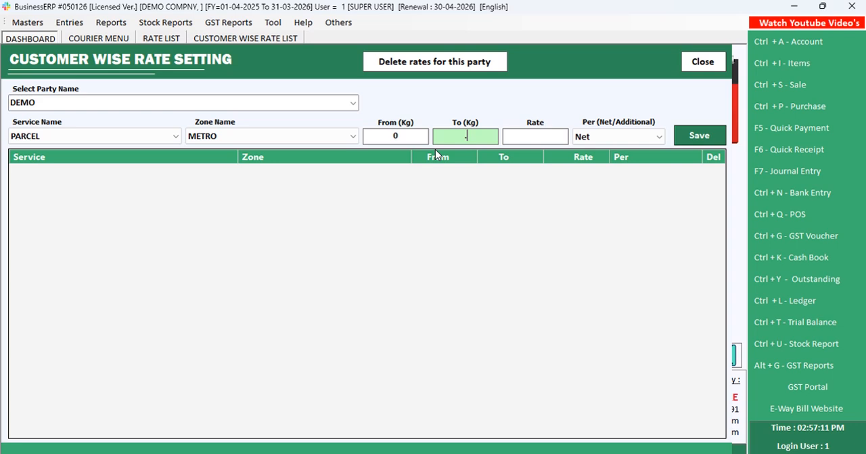
type("500")
key("Return")
key("alt+Tab")
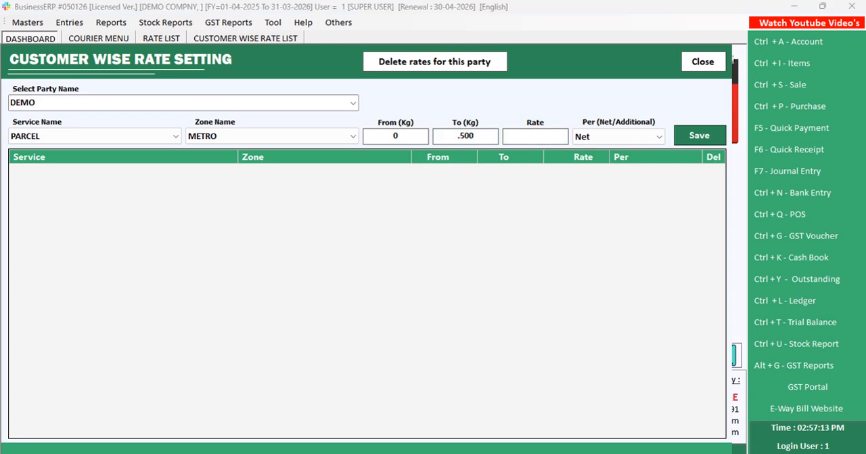
key("alt+Tab")
type("35")
key("Return")
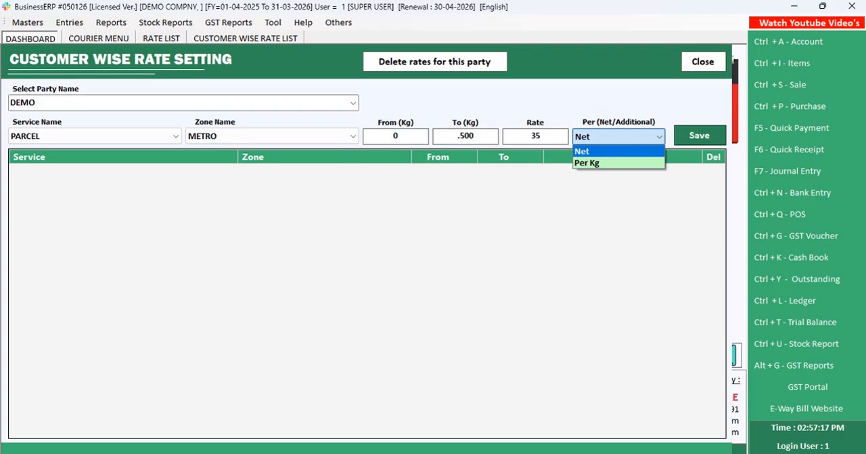
key("Return")
Enter the weight range .501 to 1 kg for a new PARCEL METRO rate, following the browser rate sheet
key("Return")
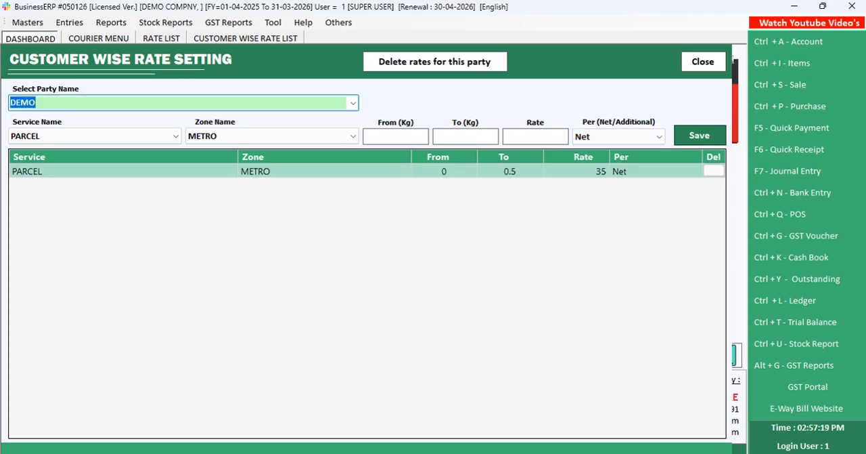
key("Return")
key("Return")
key("Return")
key("alt+Tab")
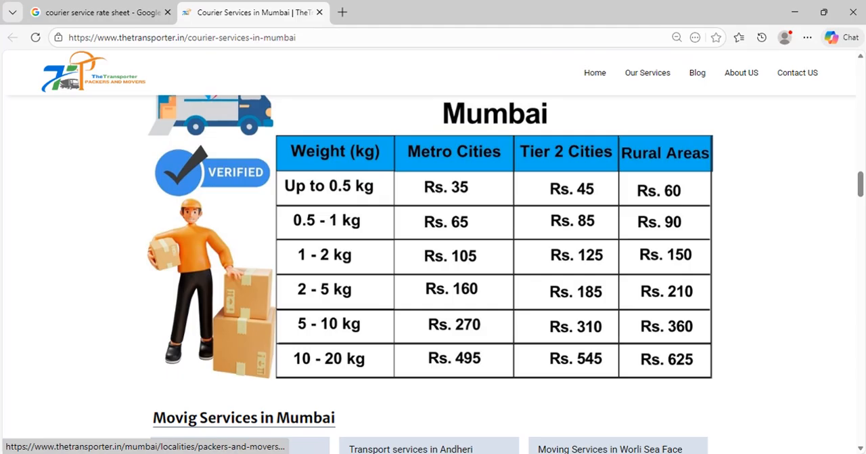
key("alt+Tab")
type(".501")
key("Return")
key("alt+Tab")
Look up the Metro Cities price in the browser, set the .501 to 1 kg rate to 65 Net and save it
key("alt+Tab")
type("1")
key("Return")
key("alt+Tab")
key("alt+Tab")
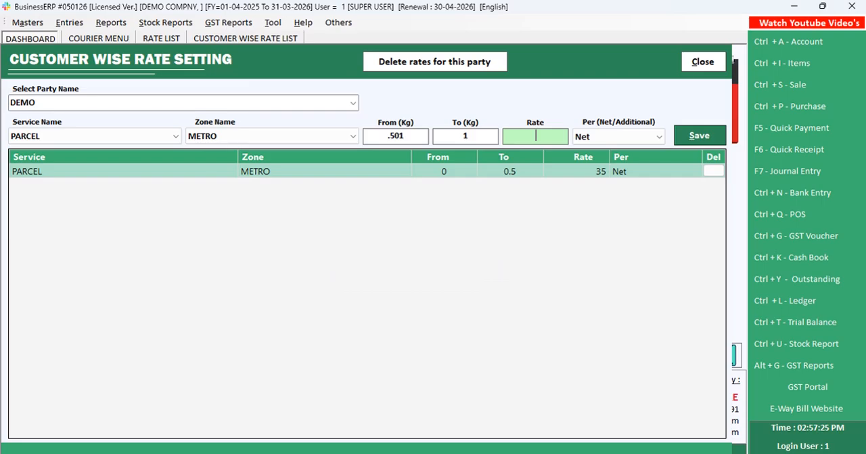
type("65")
Enter the weight range 1.001 to 2 kg for a new PARCEL METRO rate, checking the browser rate sheet
key("Return")
key("Return")
key("Return")
key("Return")
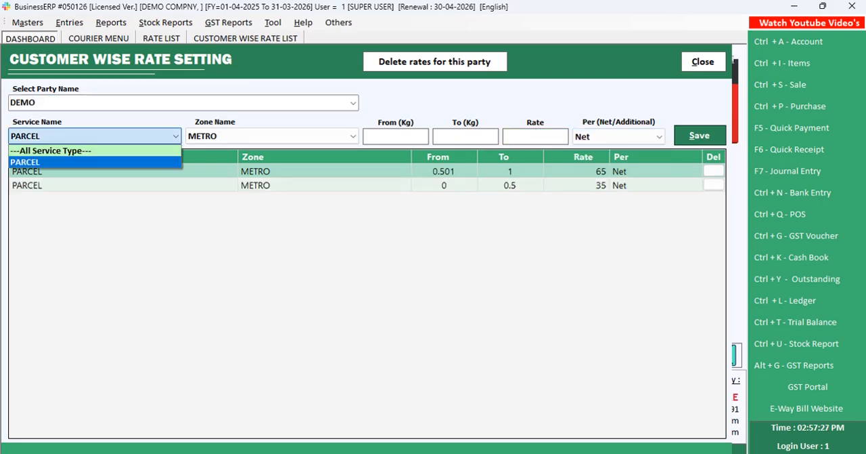
key("Return")
key("Return")
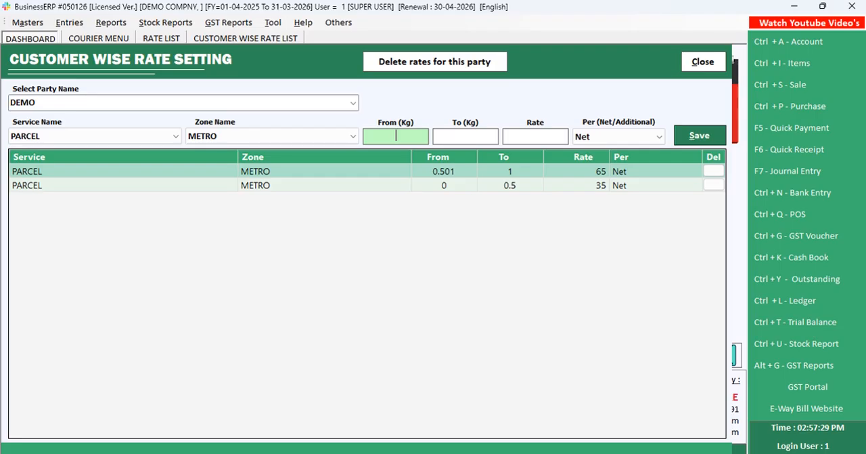
type(".501")
key("Return")
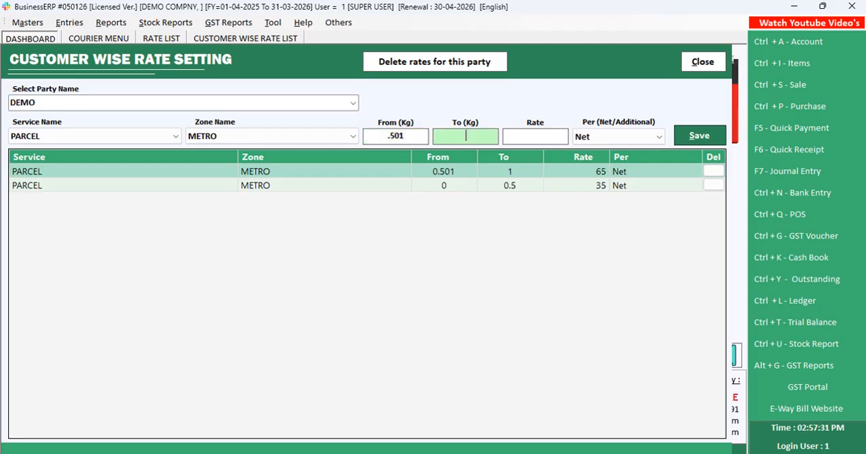
left_click(412, 139)
type("1.0")
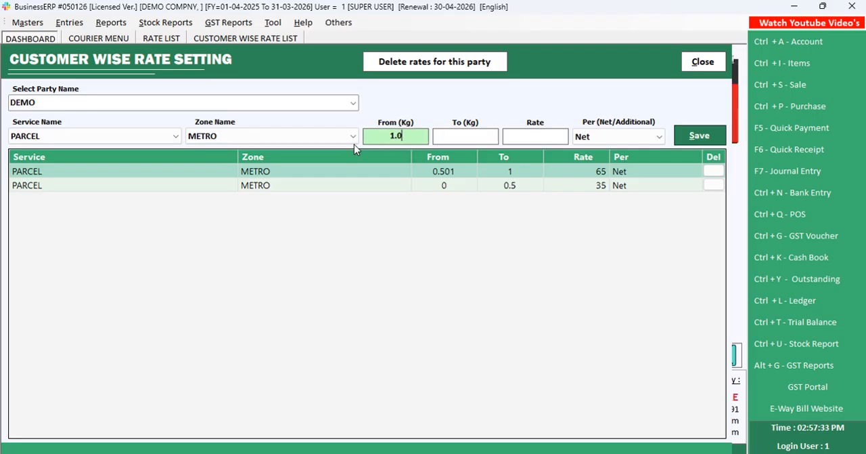
type("01")
key("Return")
key("alt+Tab")
Look up the Metro Cities price in the browser, set the 1.001 to 2 kg rate to 105 Net and save it
key("alt+Tab")
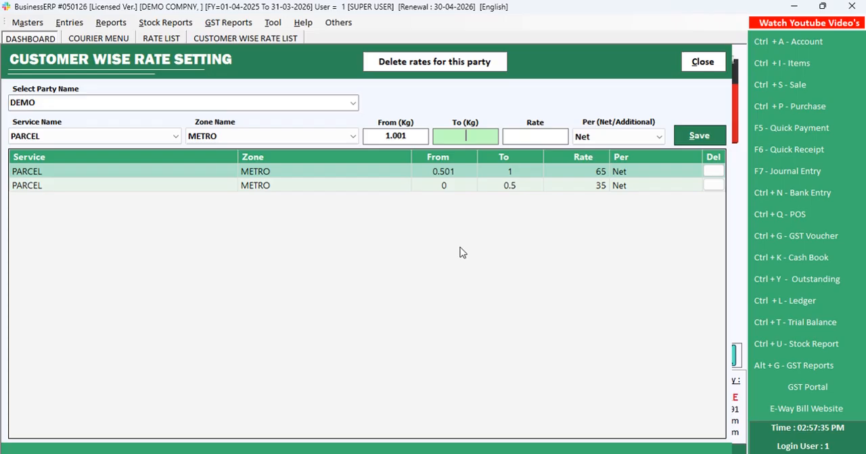
type("2")
key("Return")
key("alt+Tab")
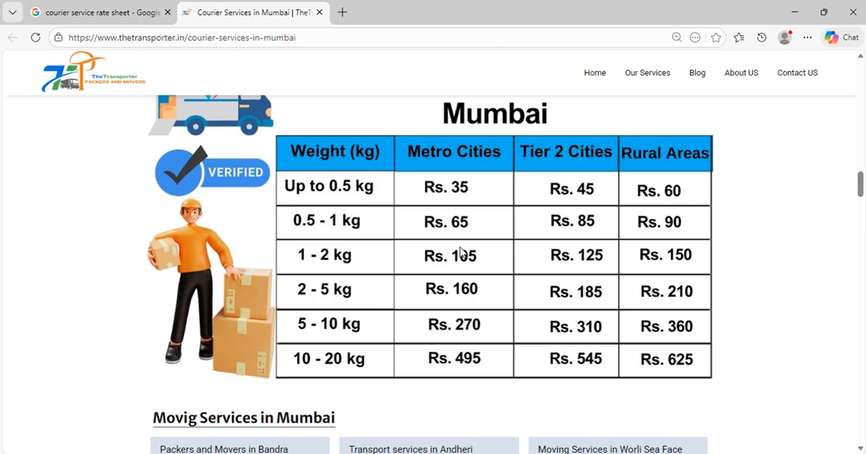
key("alt+Tab")
type("10")
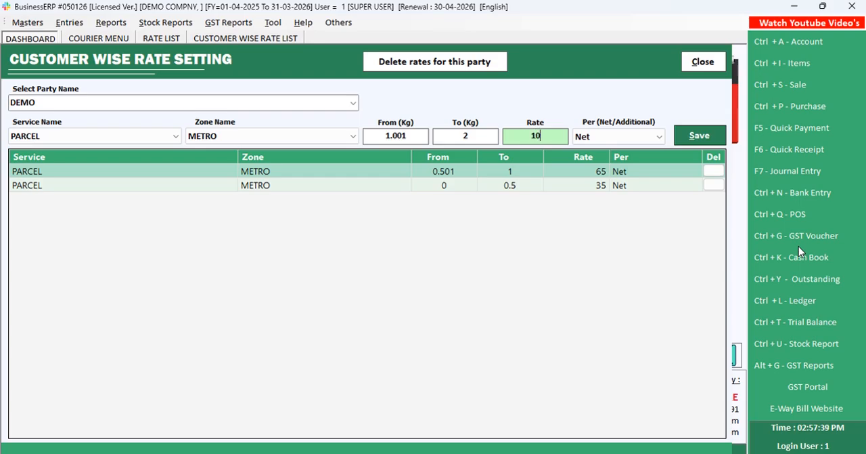
type("5")
key("Return")
Enter the weight range 2.001 to 5 kg for a new PARCEL METRO rate, checking the browser rate sheet
key("Return")
key("Return")
key("Return")
key("Return")
key("Return")
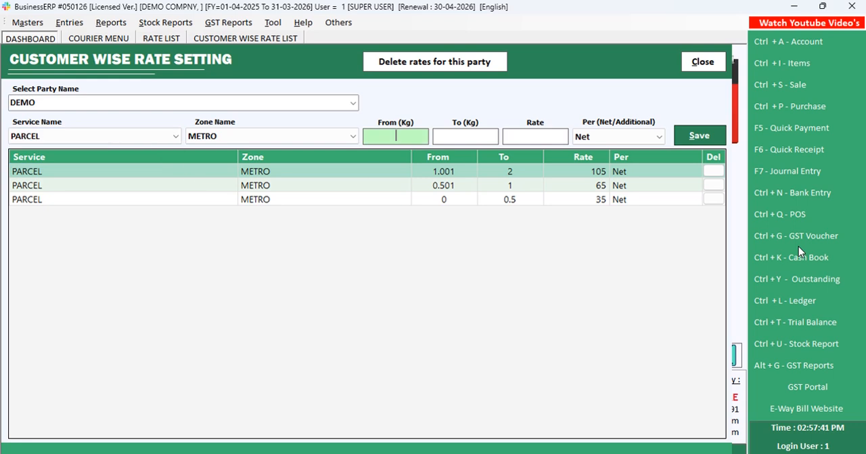
type("2.001")
key("Return")
key("alt+Tab")
Look up the Metro Cities price in the browser, set the 2.001 to 5 kg rate to 160 Net and save it
key("alt+Tab")
type("5")
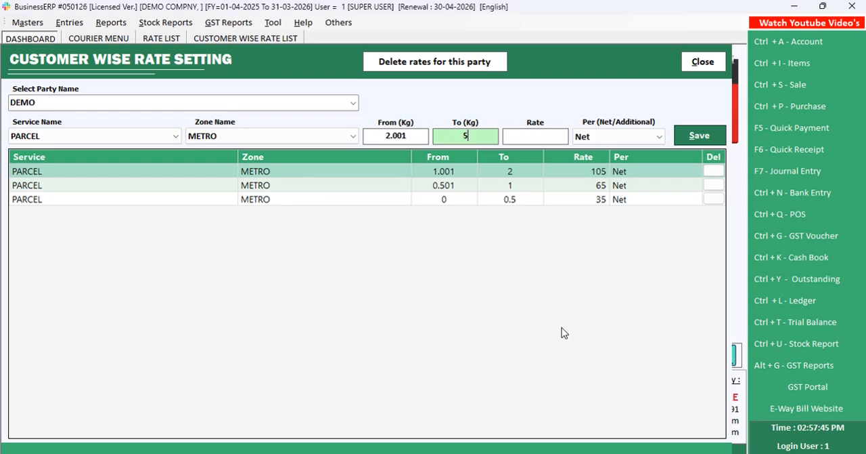
key("Return")
key("alt+Tab")
key("alt+Tab")
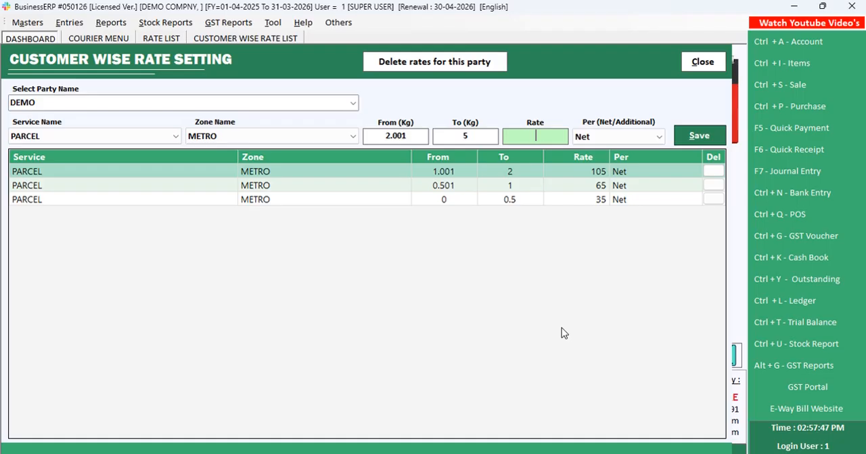
type("160")
key("Return")
key("Return")
key("Return")
key("Return")
key("Return")
key("Return")
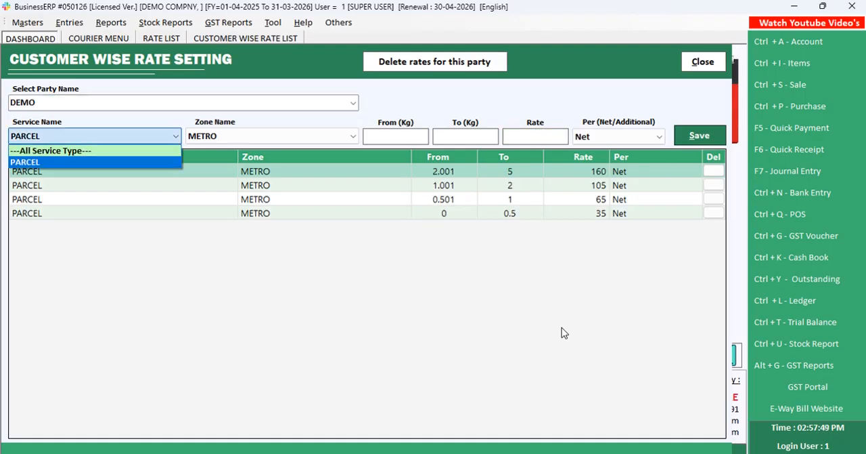
Enter the weight range 5.001 to 10 kg for a new PARCEL METRO rate, checking the browser rate sheet
key("alt+Tab")
key("alt+Tab")
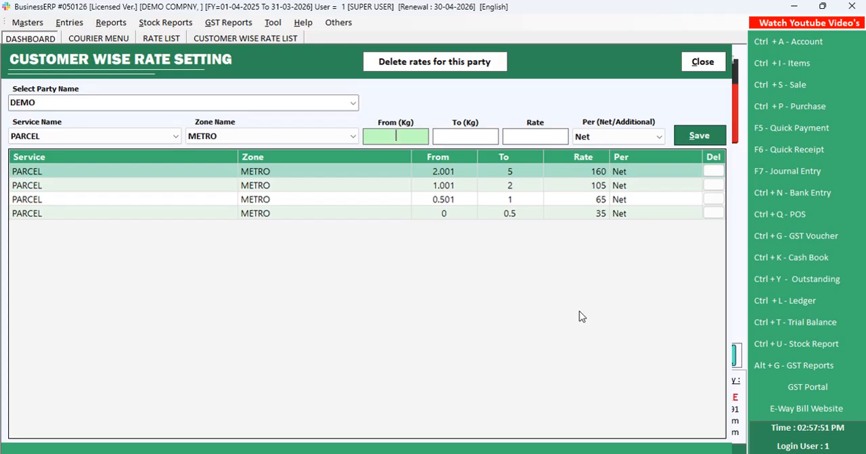
type("5.001")
key("Return")
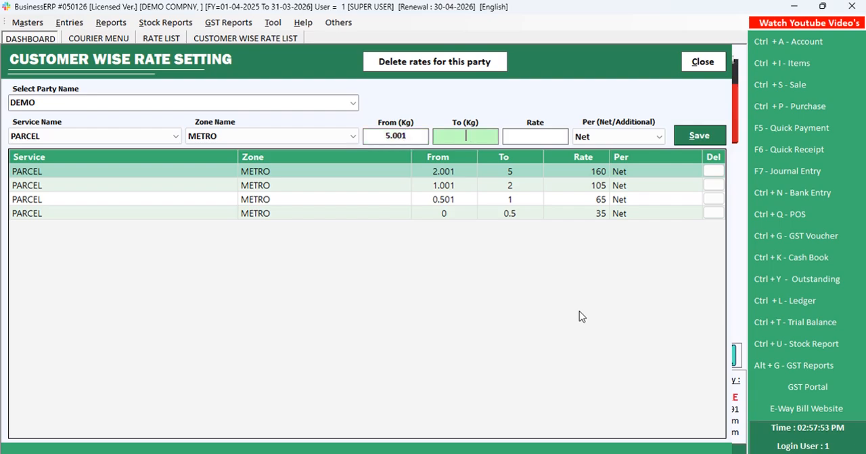
type("10")
key("Return")
Look up the Metro Cities price in the browser, set the 5.001 to 10 kg rate to 270 Net and save it
key("alt+Tab")
key("alt+Tab")
type("270")
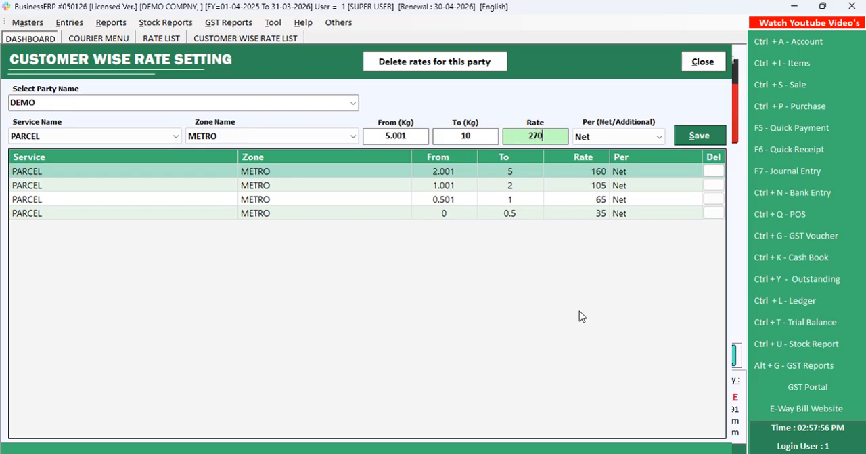
key("Return")
Start a new PARCEL METRO rate from 10.001 kg, checking the weight slab in the browser rate sheet
key("Return")
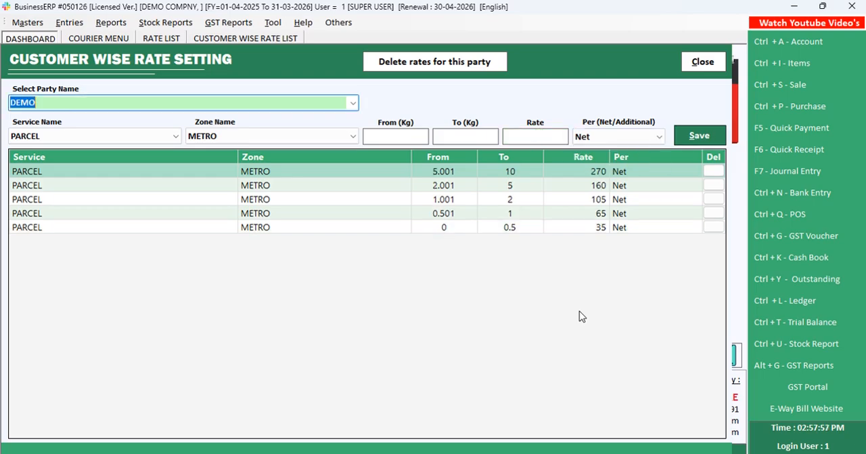
key("Return")
key("Return")
key("Return")
key("alt+Tab")
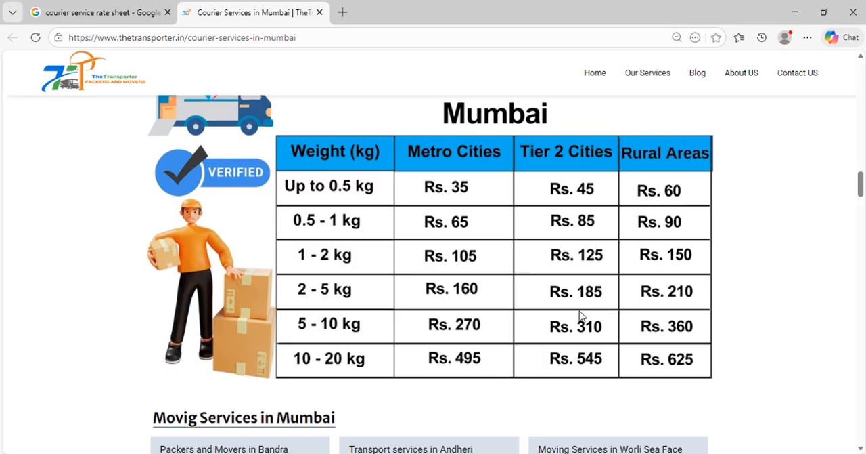
key("alt+Tab")
type("10..0")
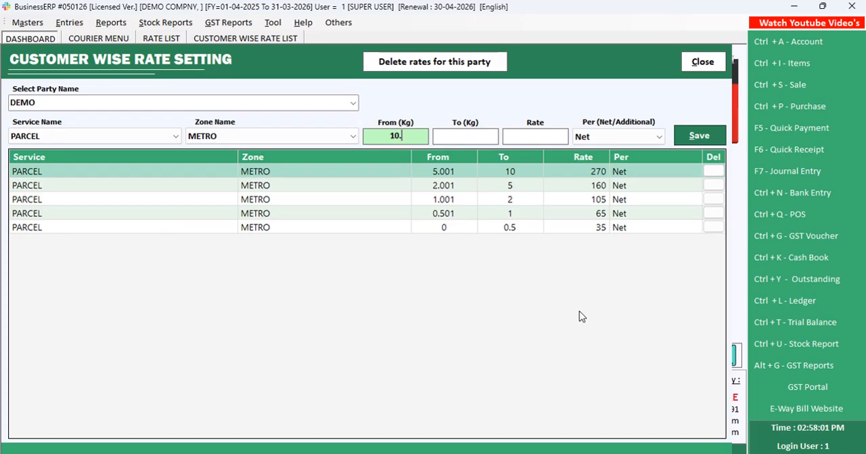
key("BackSpace")
key("BackSpace")
type("001")
key("Return")
Complete the 10.001 kg slab with an upper limit of 20 kg and a rate of 495 Net from the browser sheet, and save it
key("alt+Tab")
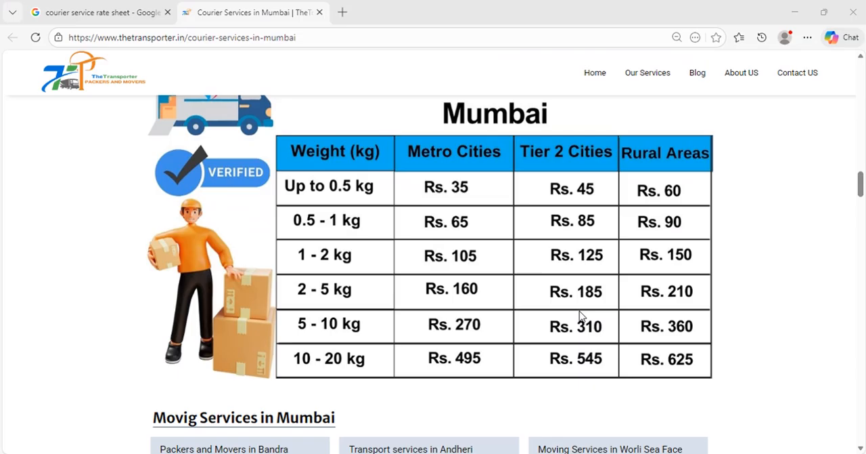
key("alt+Tab")
type("20")
key("Return")
type("495")
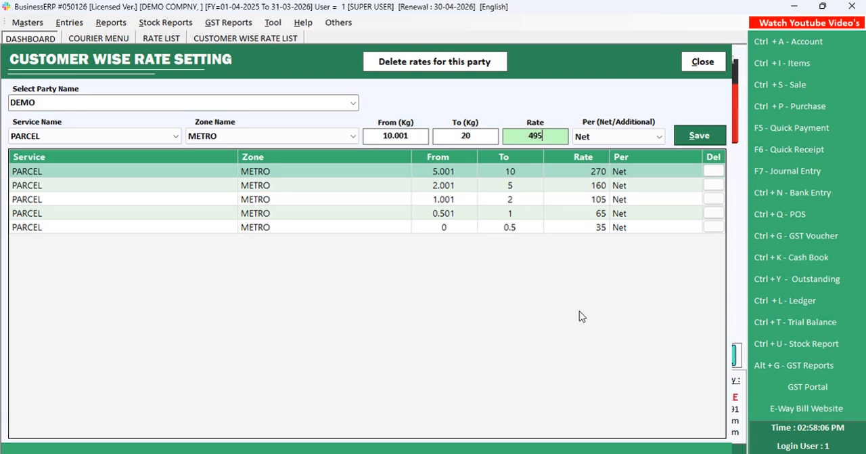
key("Return")
key("Return")
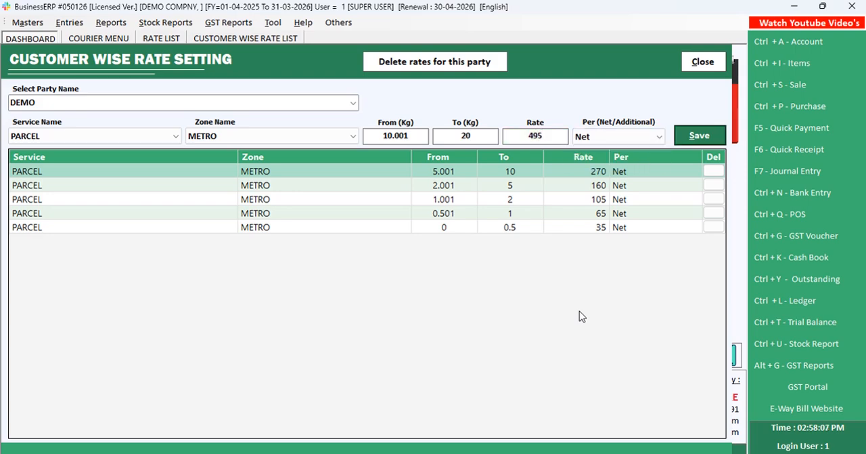
key("Return")
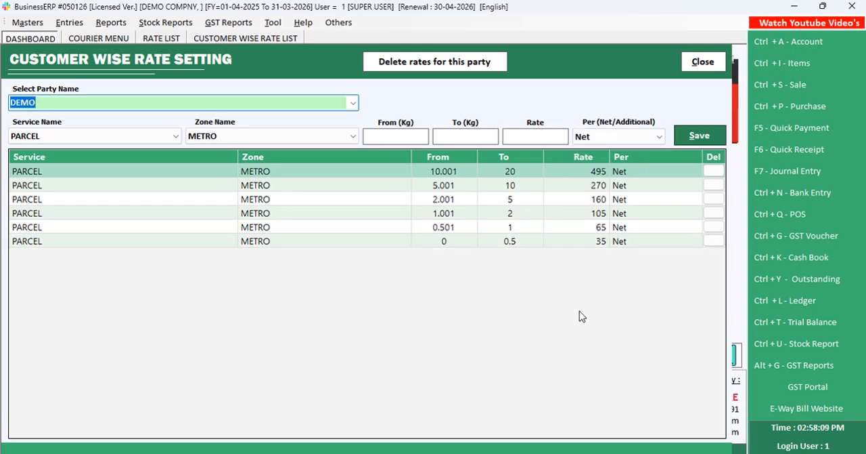
Check the browser rate sheet and enter a PARCEL METRO weight range from 1 to 1 kg for DEMO
key("alt+Tab")
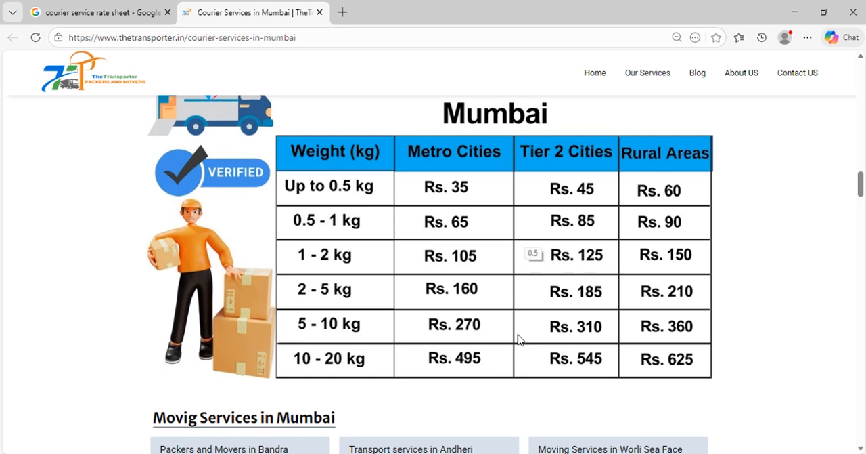
key("alt+Tab")
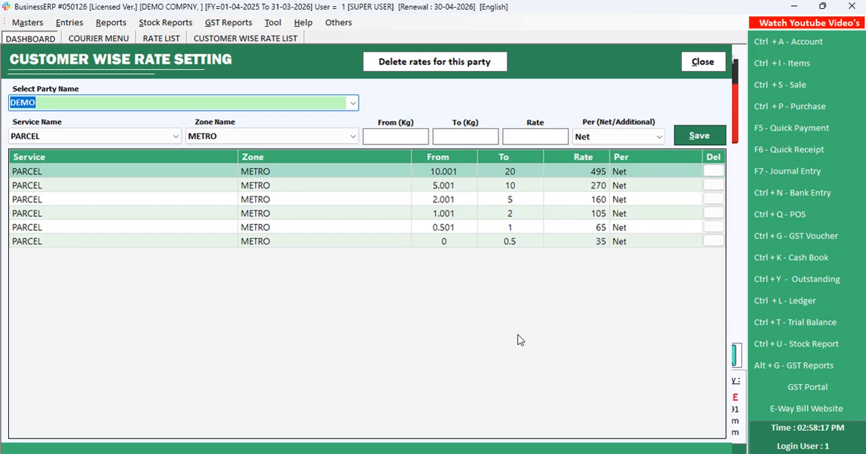
key("Return")
key("Return")
key("Return")
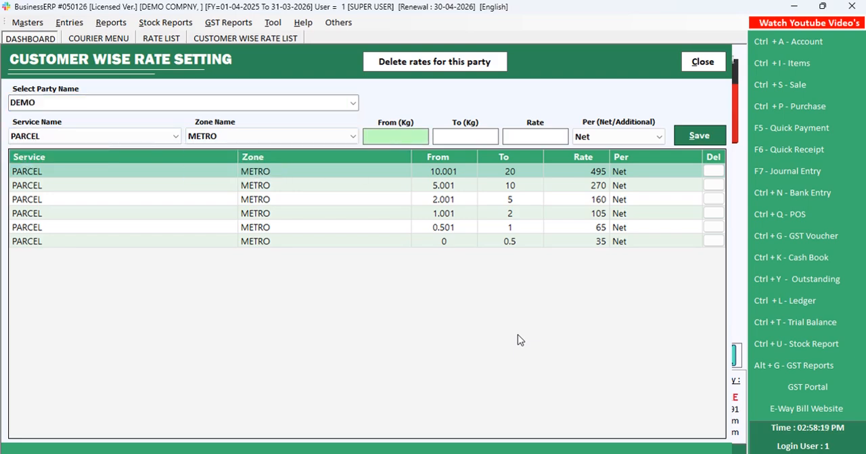
type("1")
Set the 1 to 1 kg slab's rate to 10 Per Kg and save it
key("Return")
type("1")
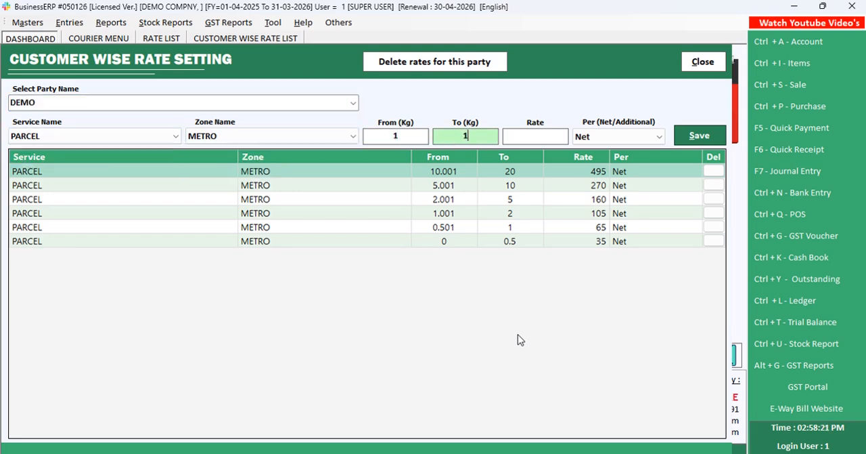
key("Return")
type("10")
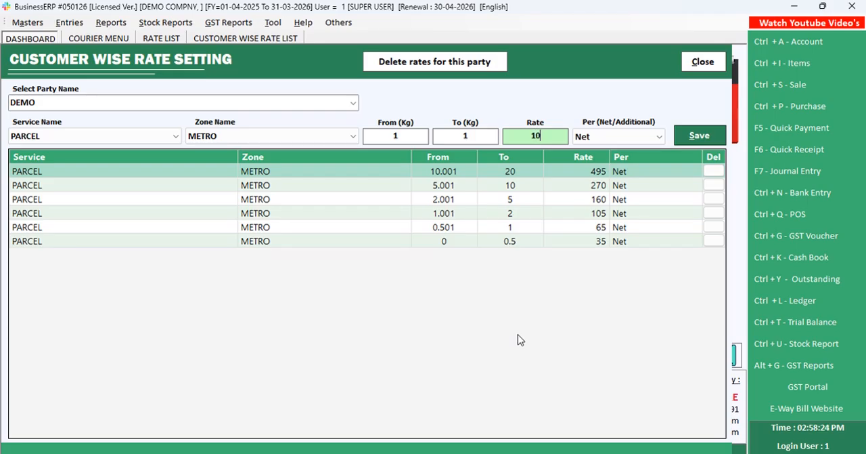
key("Return")
key("Down")
key("Return")
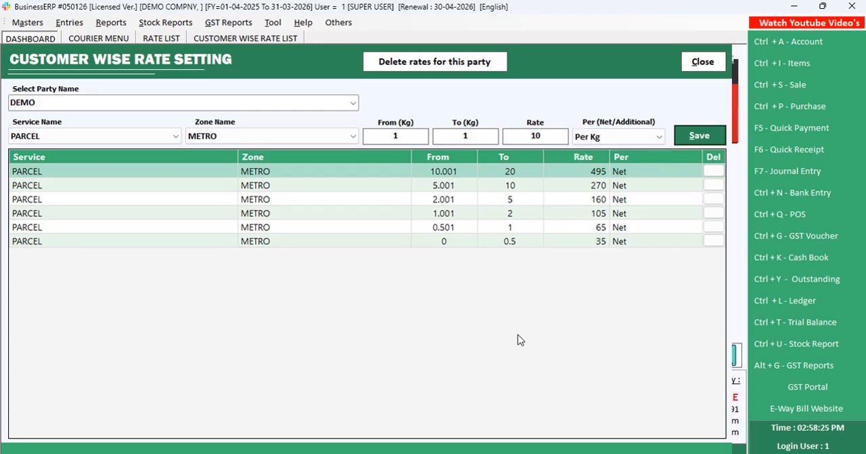
key("Return")
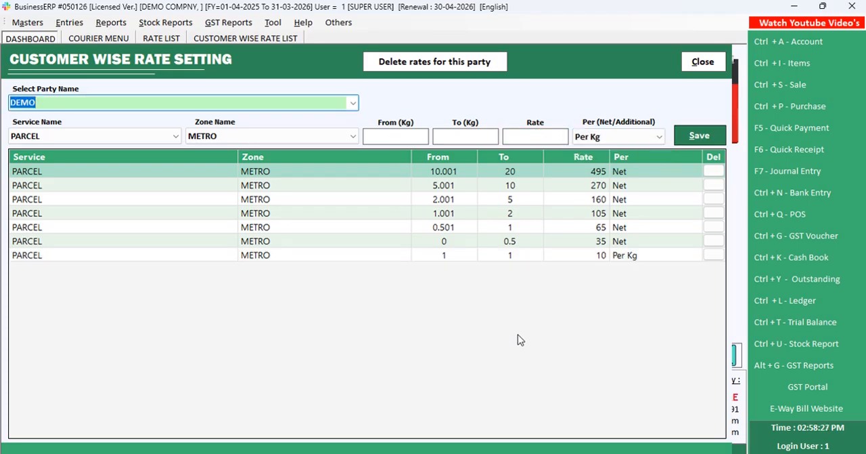
Review DEMO's saved METRO slabs against the browser rate sheet, and return to the courier menu
key("alt+Tab")
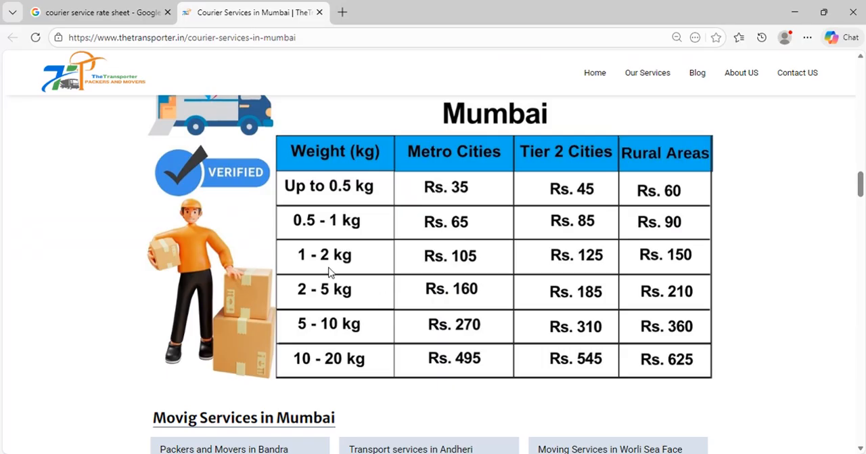
key("alt+Tab")
left_click(458, 182)
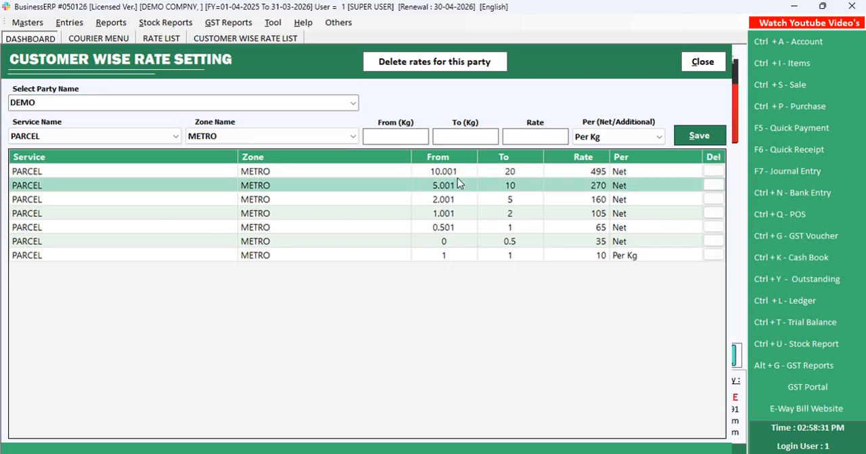
key("Down")
key("Down")
key("Down")
key("Down")
key("Down")
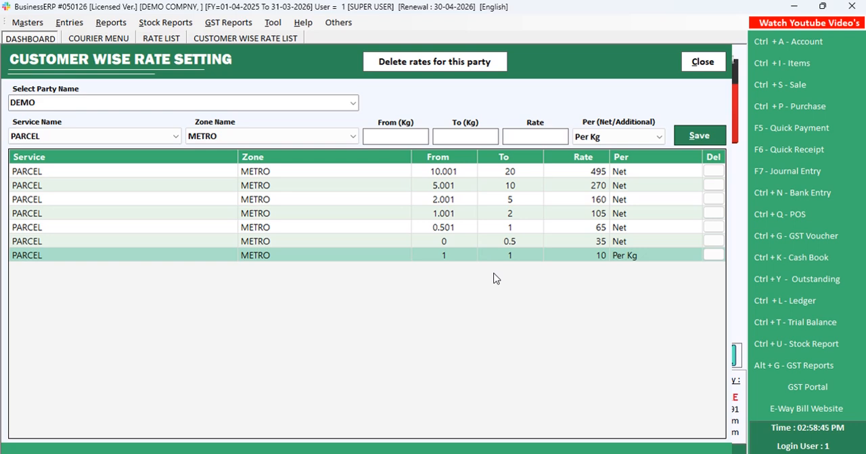
key("Escape")
key("Escape")
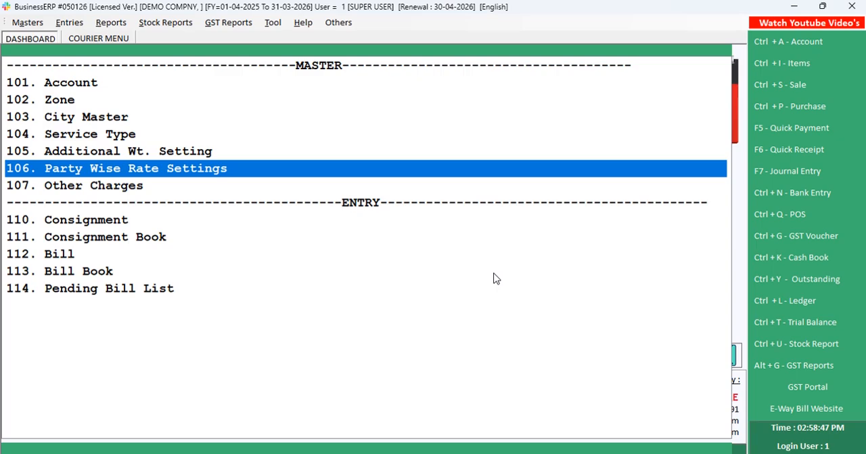
Reopen Party Wise Rate Settings, view DEMO's saved rates, and close the rate list
key("Return")
left_click(653, 134)
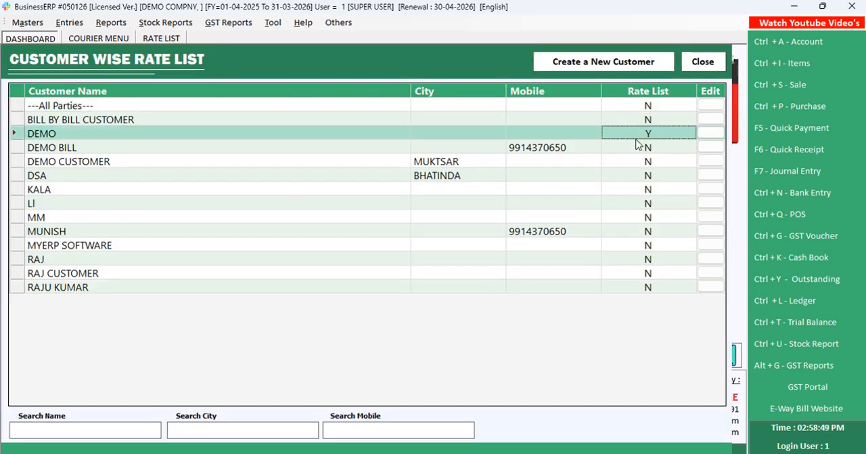
left_click(704, 134)
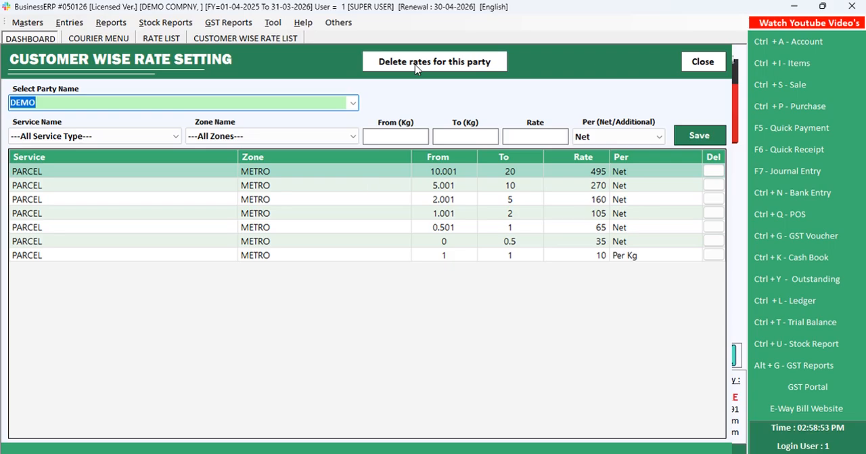
key("Escape")
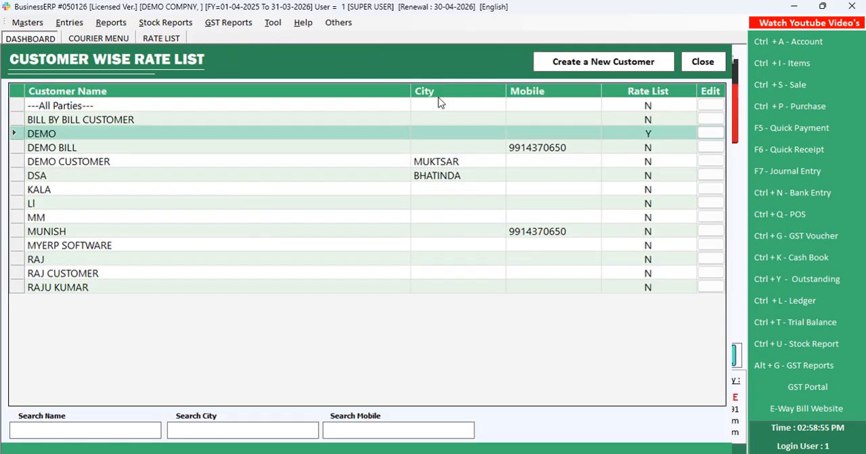
left_click(700, 64)
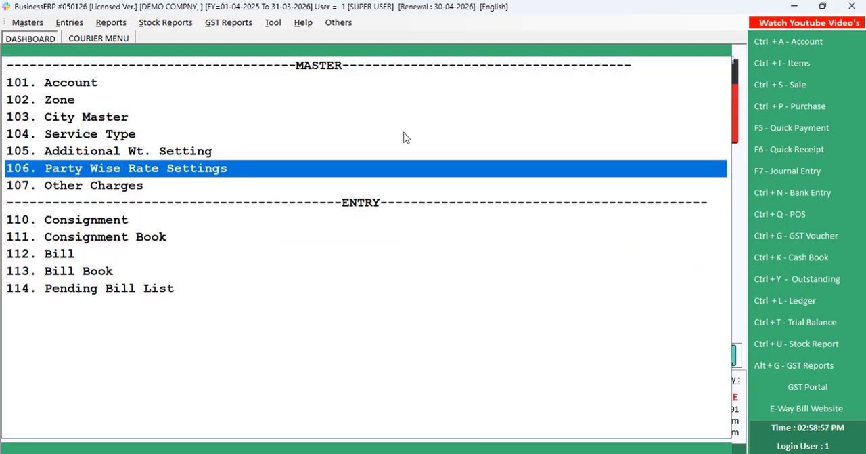
Open the Consignment entry from the courier menu
key("Down")
key("Down")
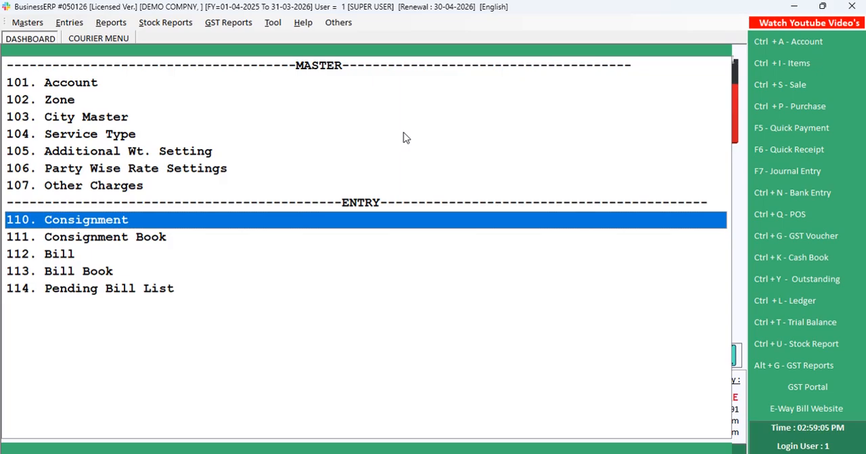
key("Down")
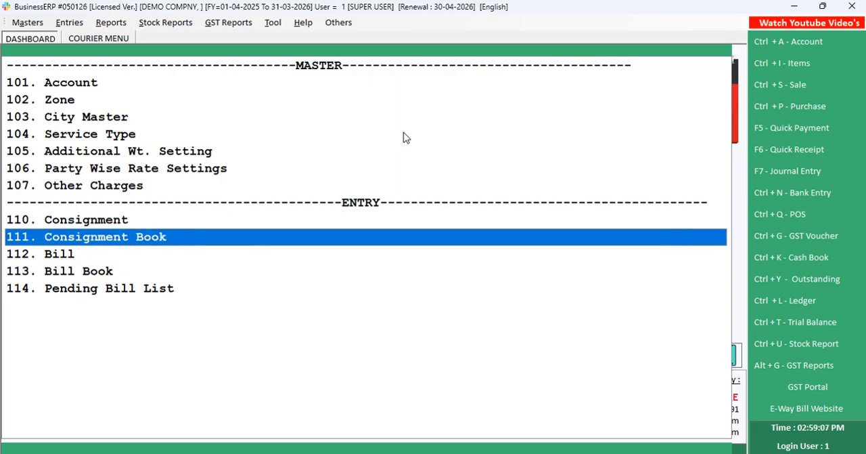
key("Up")
key("Return")
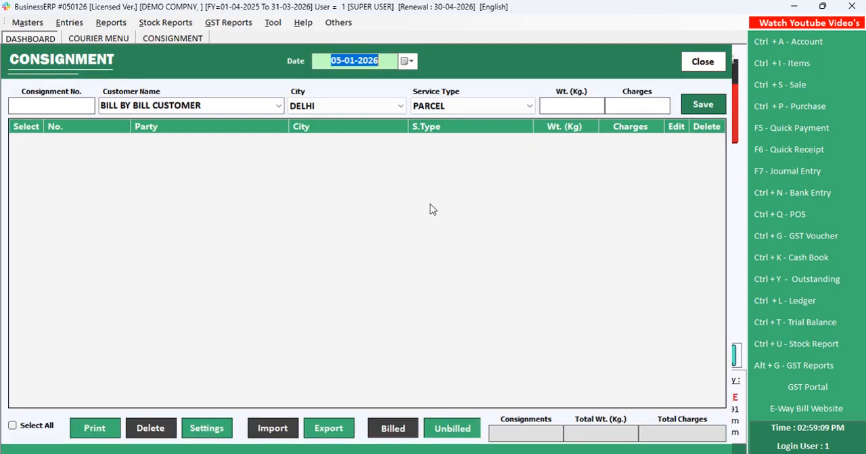
Start a consignment dated 05-01-2026 for customer DEMO with city MUMBAI and service type PARCEL
key("Return")
key("Return")
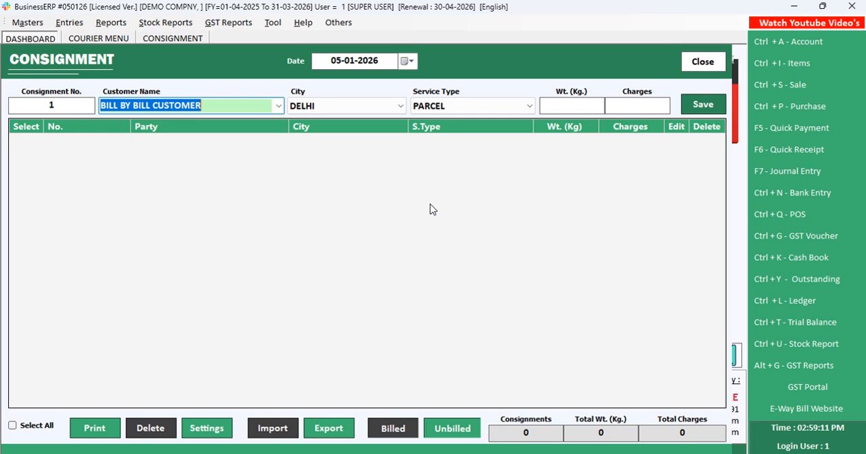
type("DEMO")
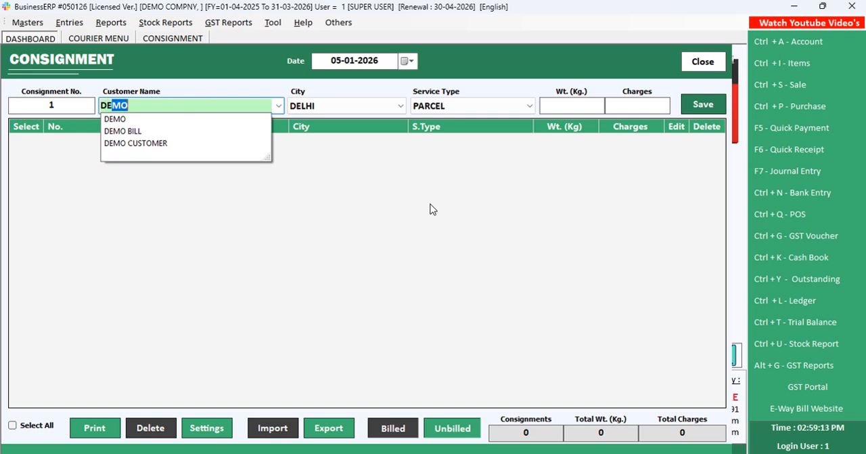
key("Return")
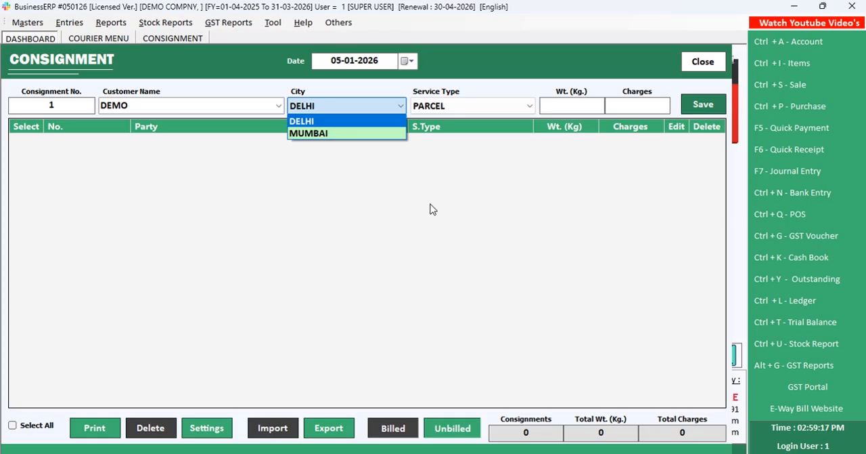
key("Down")
key("Return")
Try a consignment weight of 20 kg and compare its charge with the browser rate sheet
key("Return")
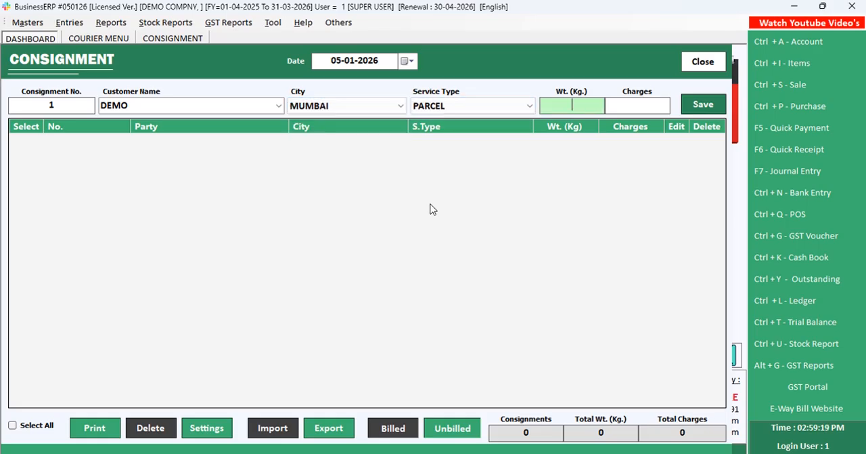
type("26")
key("alt+Tab")
key("alt+Tab")
key("BackSpace")
type("20")
key("Return")
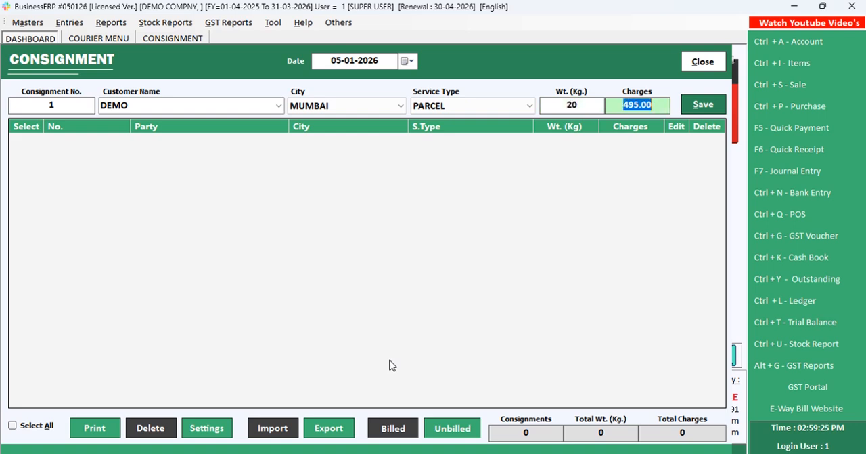
key("alt+Tab")
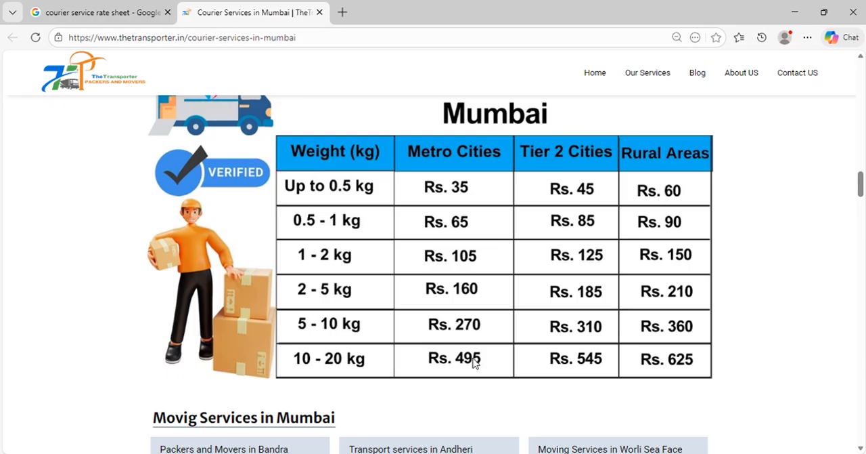
key("alt+Tab")
Try a consignment weight of 8 kg and compare its charge with the browser rate sheet
left_click(561, 106)
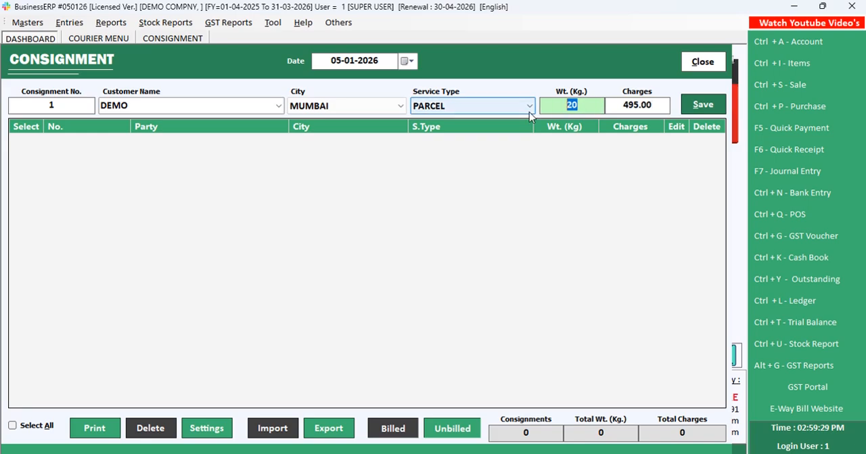
type("8")
key("Return")
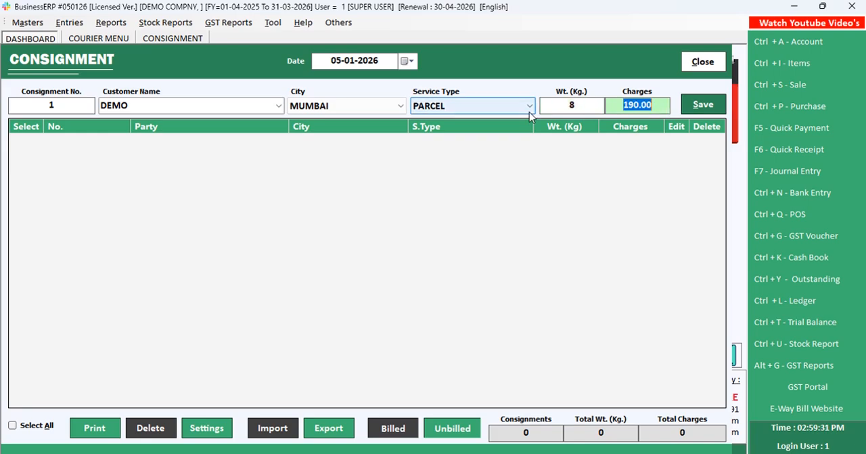
key("alt+Tab")
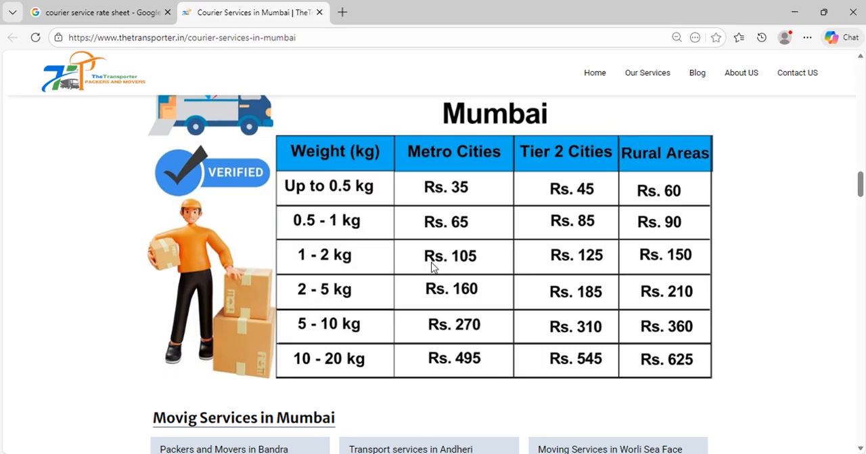
key("alt+Tab")
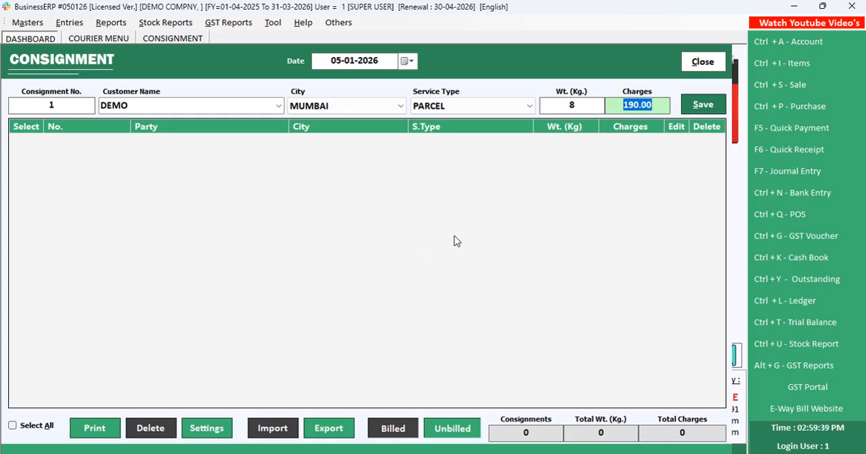
key("alt+Tab")
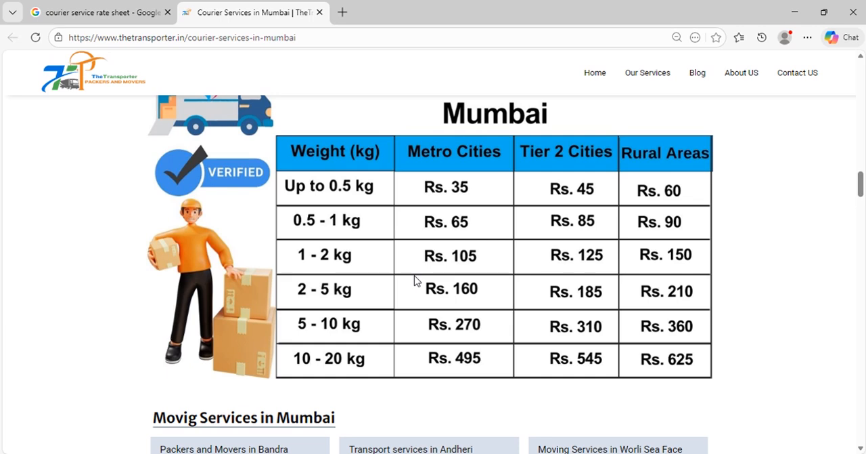
key("alt+Tab")
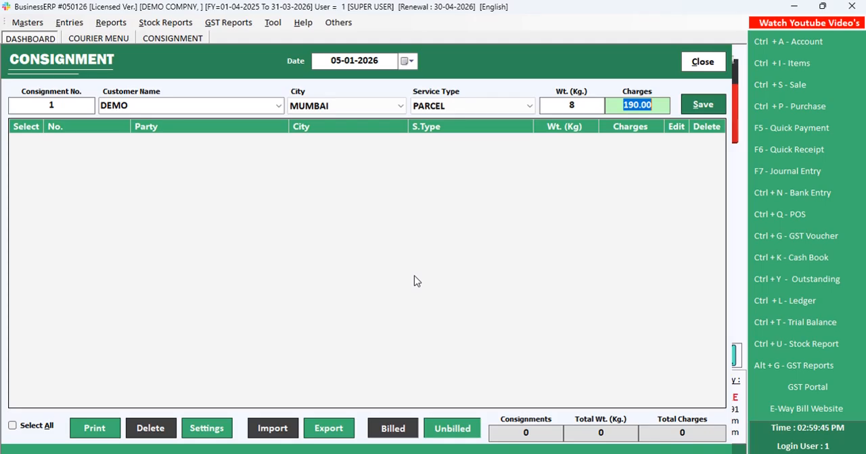
Set the consignment weight to 21 kg, check the browser rate sheet, and save the consignment with the calculated charge
left_click(572, 105)
key("alt+Tab")
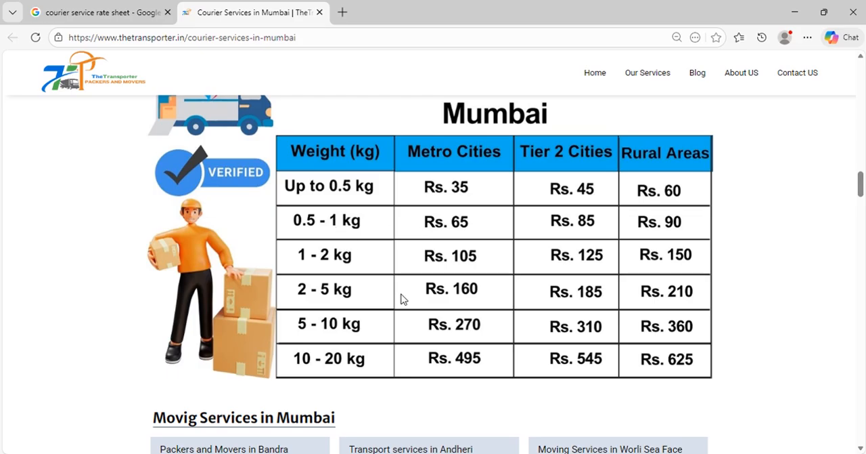
key("alt+Tab")
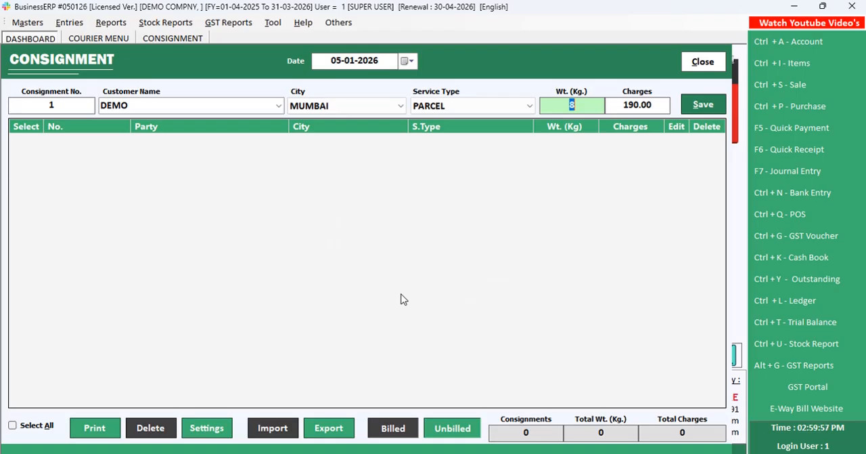
key("alt+Tab")
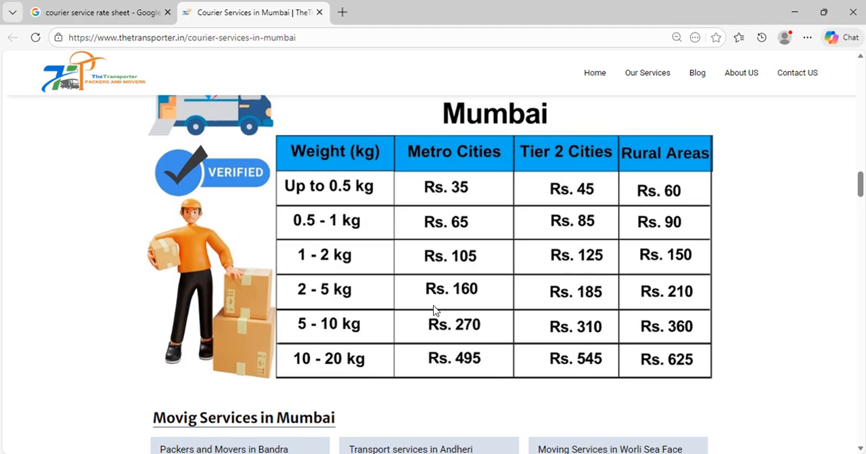
key("alt+Tab")
type("21")
key("Tab")
key("alt+Tab")
key("alt+Tab")
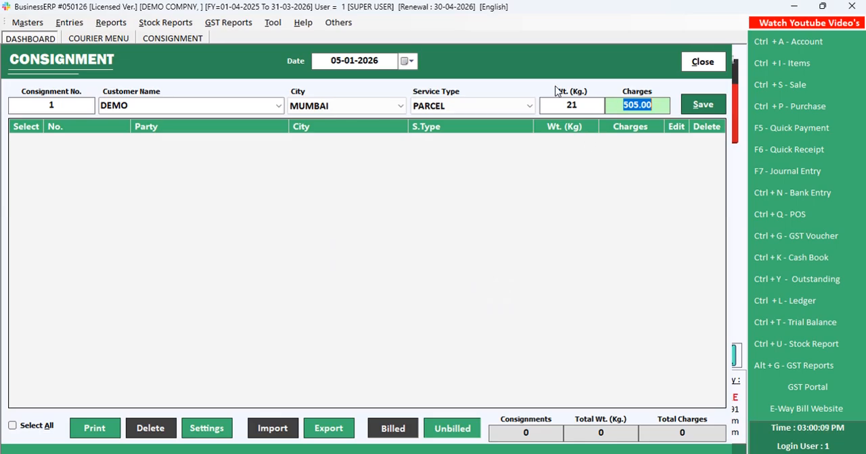
key("Tab")
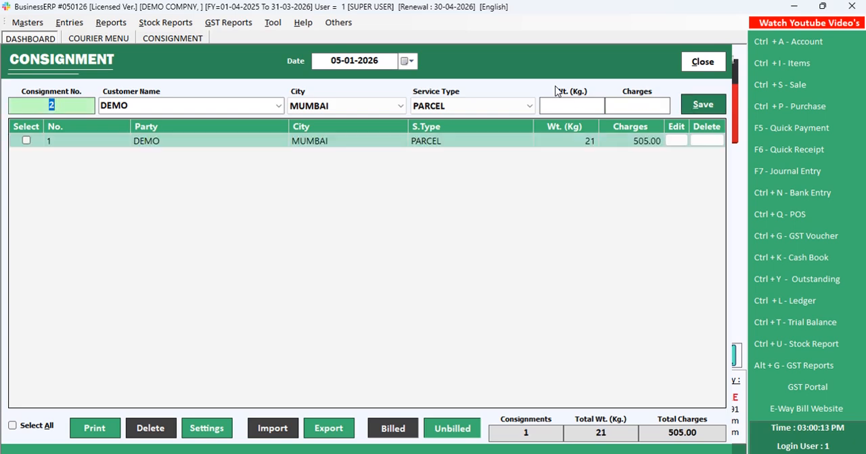
Save a second consignment for DEMO with city MUMBAI, service type PARCEL and weight 8 kg, select it in the list, and close consignment entry
key("Return")
key("Return")
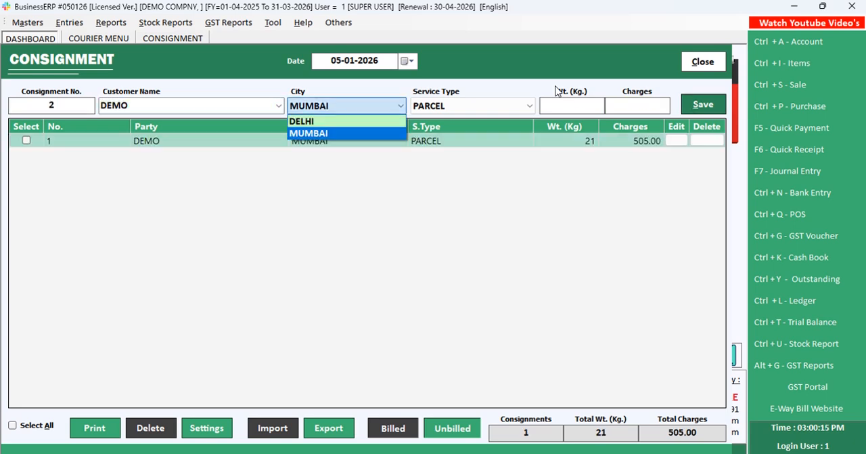
key("Return")
key("Return")
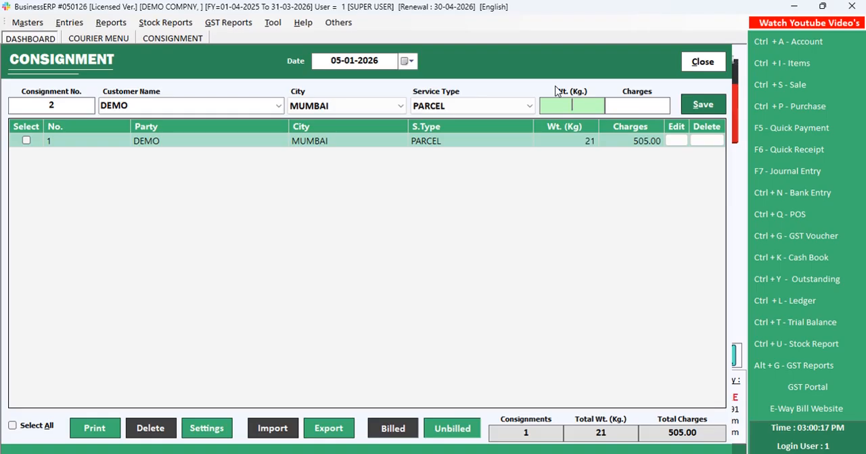
type("8")
key("Return")
key("Return")
key("Return")
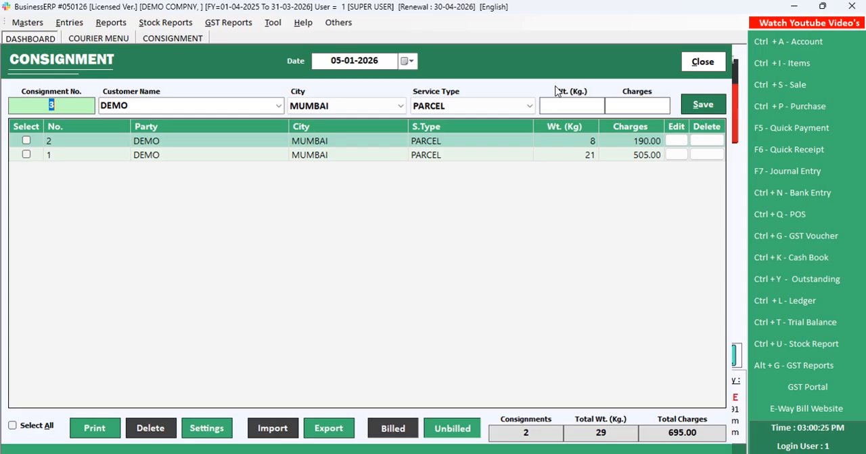
left_click(27, 141)
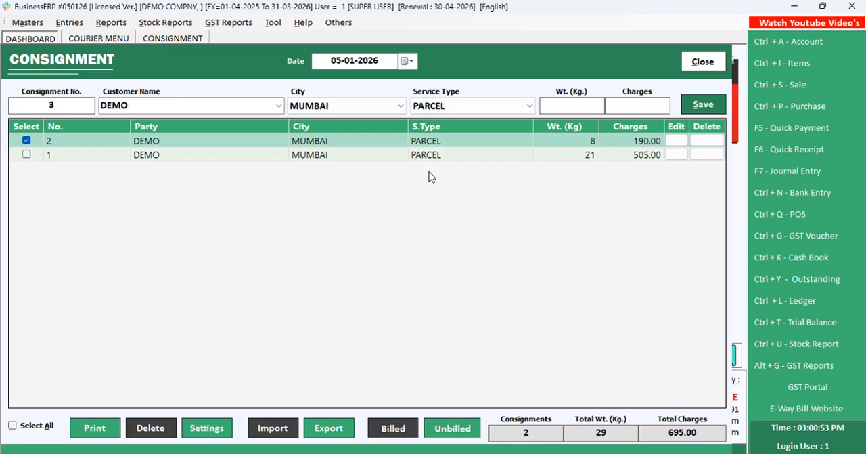
left_click(698, 71)
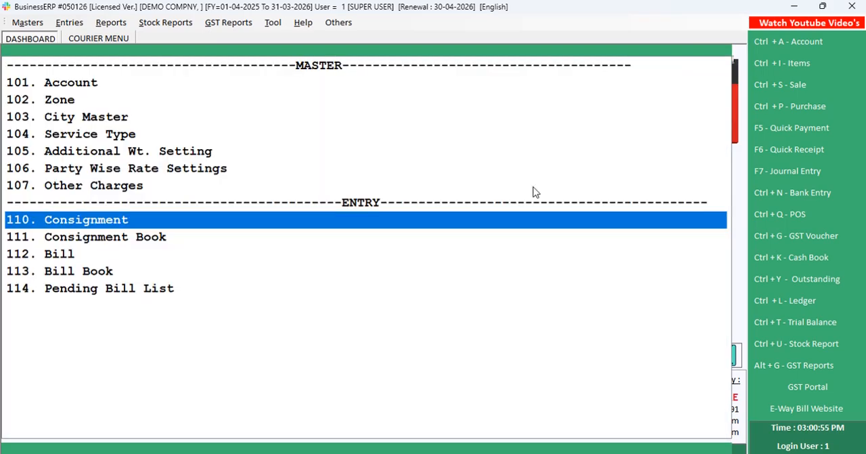
Start a bill dated 05-01-2026 for account DEMO and load its consignments for the period 05-01-2026 to 05-01-2026
key("Down")
key("Down")
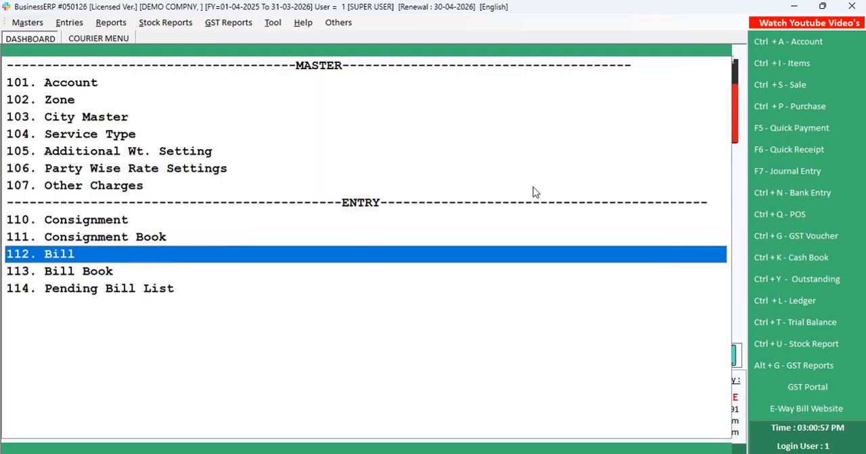
key("Return")
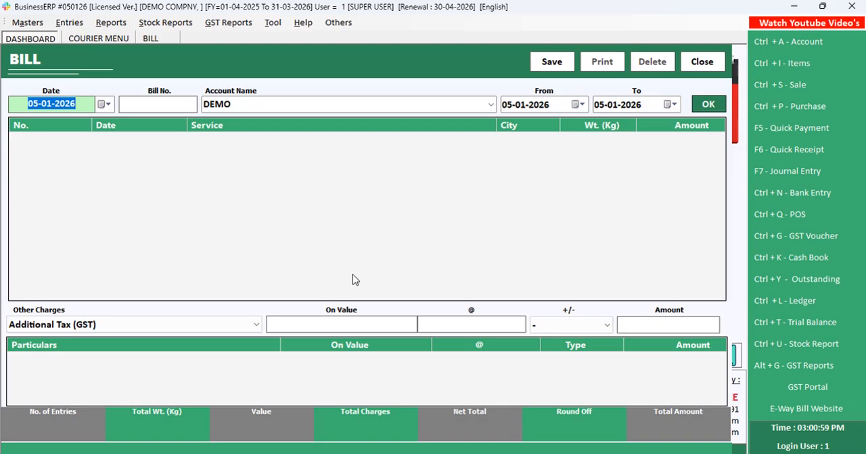
key("Return")
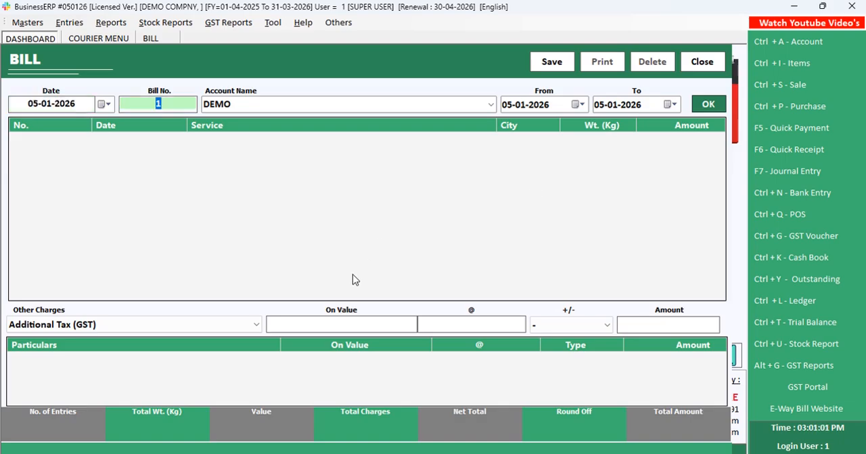
key("Return")
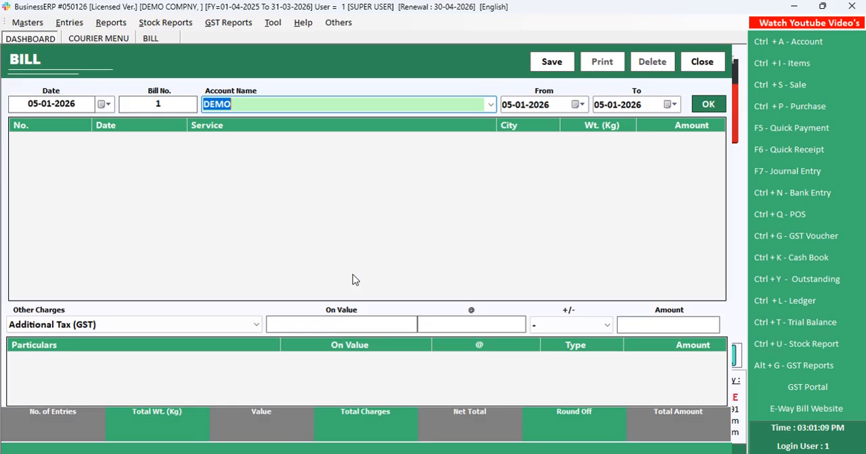
key("Return")
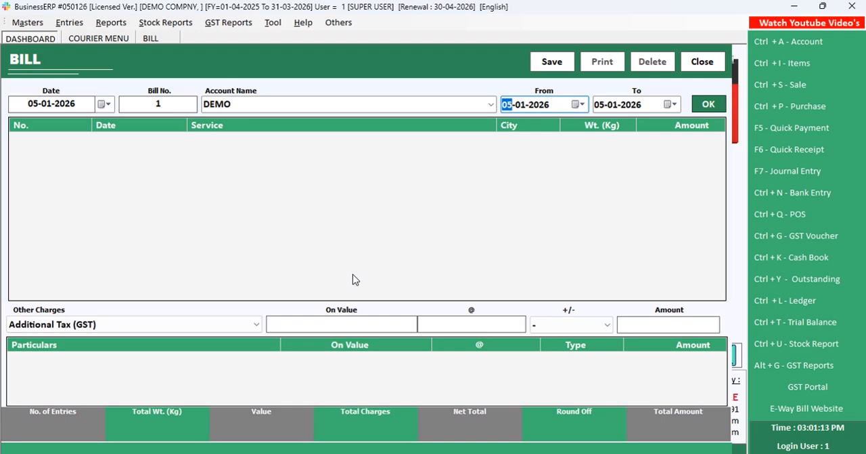
key("Return")
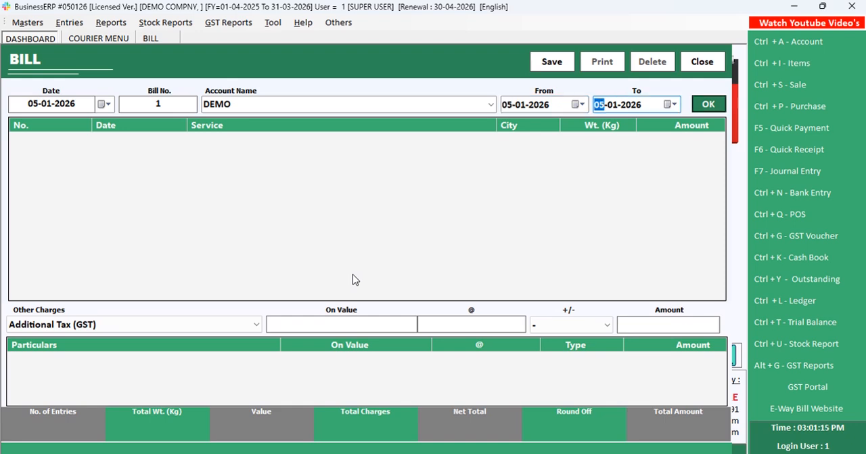
key("Return")
key("Return")
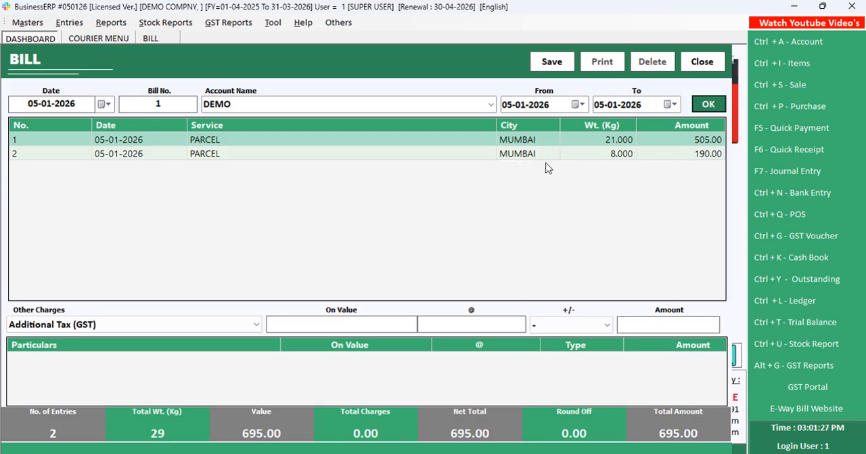
Choose CGST as the other charge without entering an amount, and save the bill
left_click(227, 324)
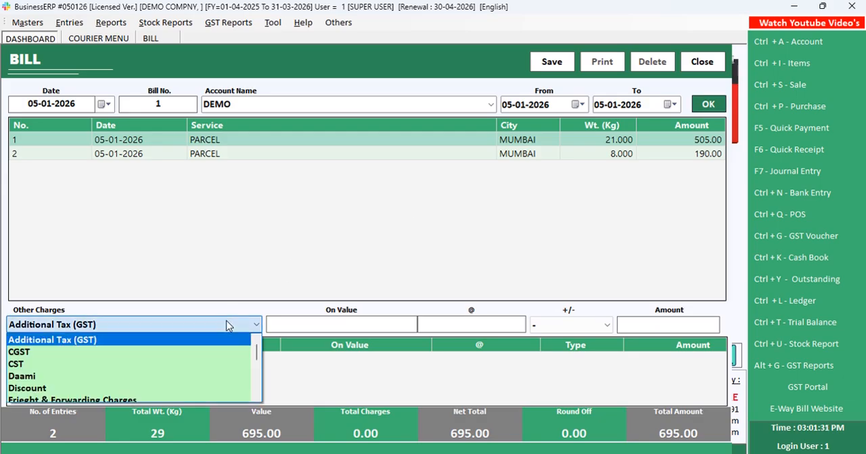
key("Down")
key("Down")
key("Up")
key("Return")
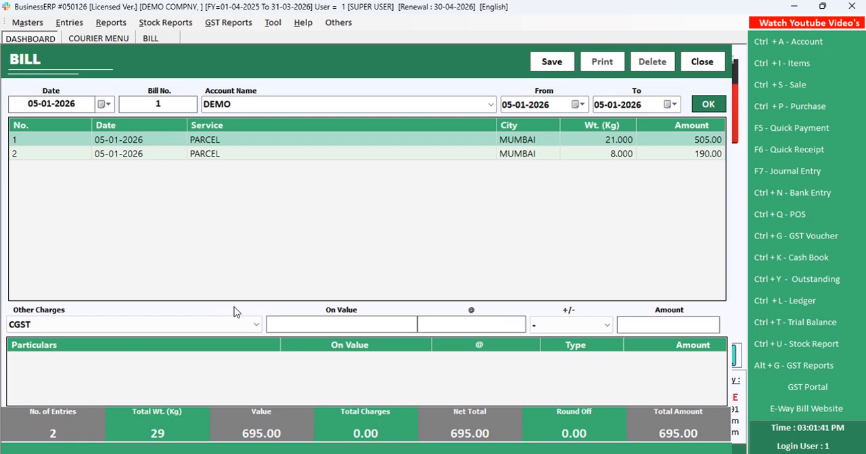
left_click(552, 62)
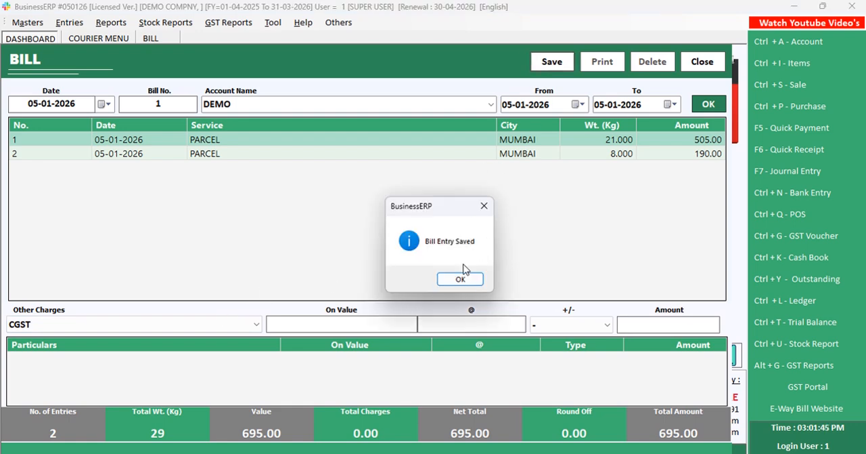
left_click(460, 280)
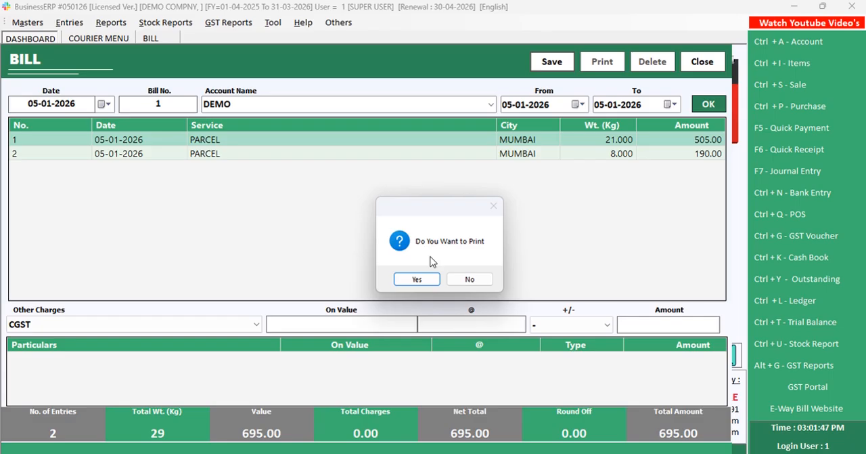
Open the print options for the saved bill and preview the original copy in the BILL format
left_click(423, 279)
left_click(312, 256)
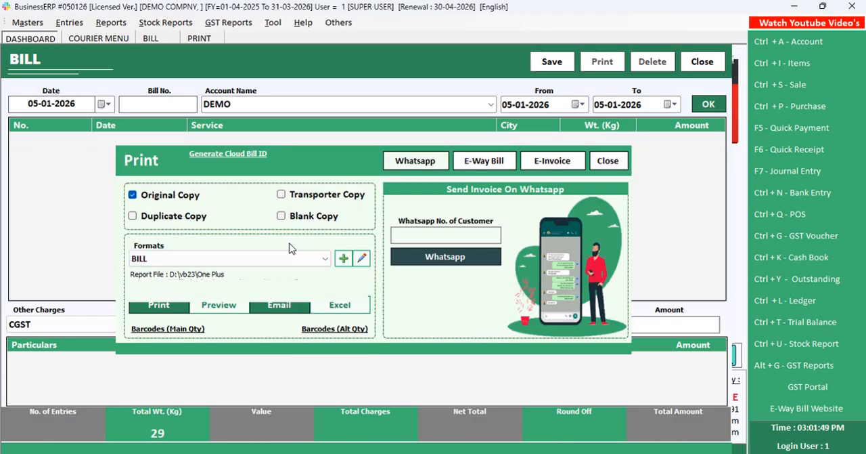
left_click(397, 238)
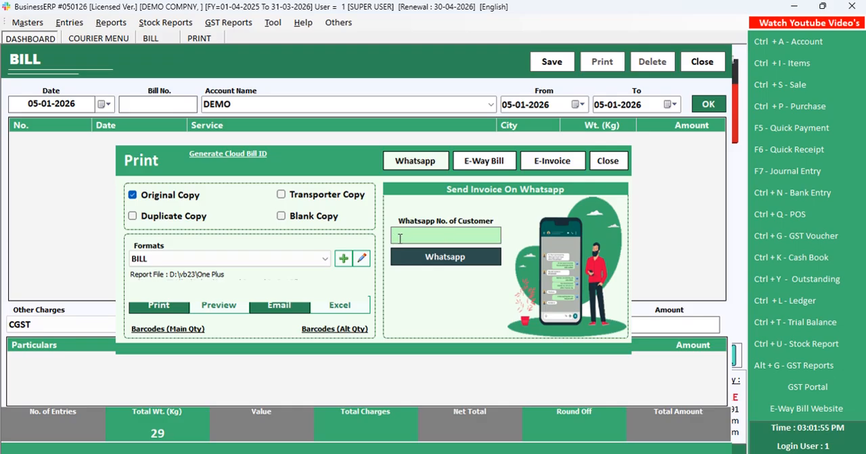
left_click(219, 304)
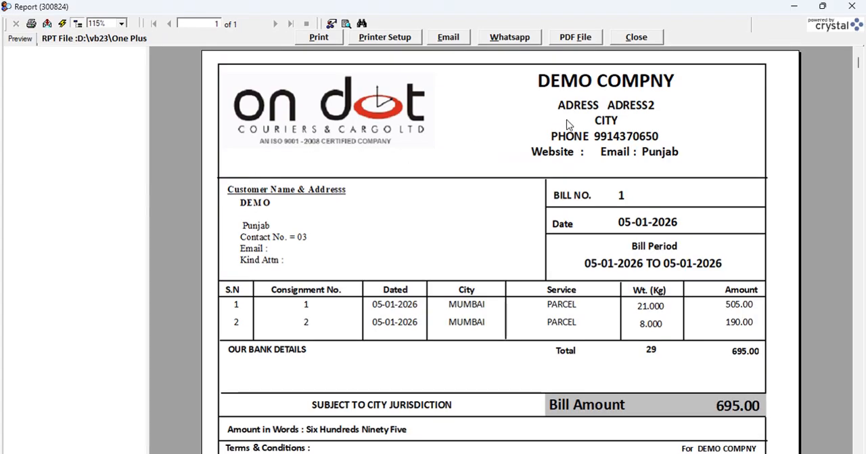
Review the customer details and bill amount in the bill preview, and close the preview, print options and bill entry
left_click(442, 263)
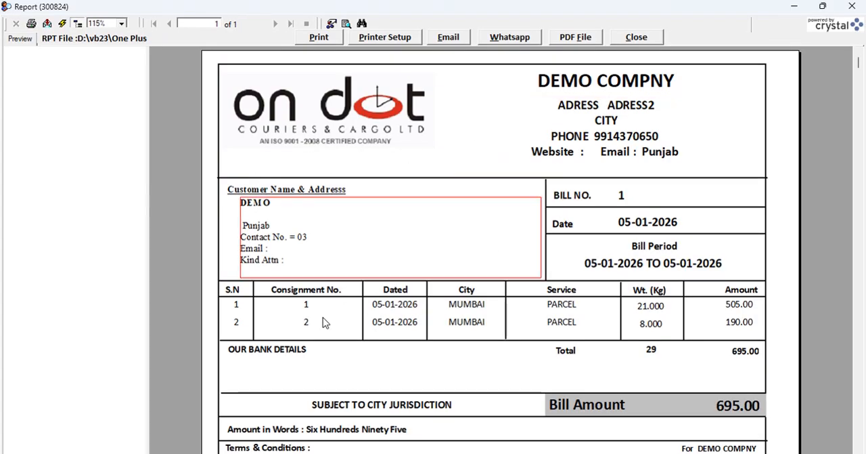
scroll(589, 339, "down", 3)
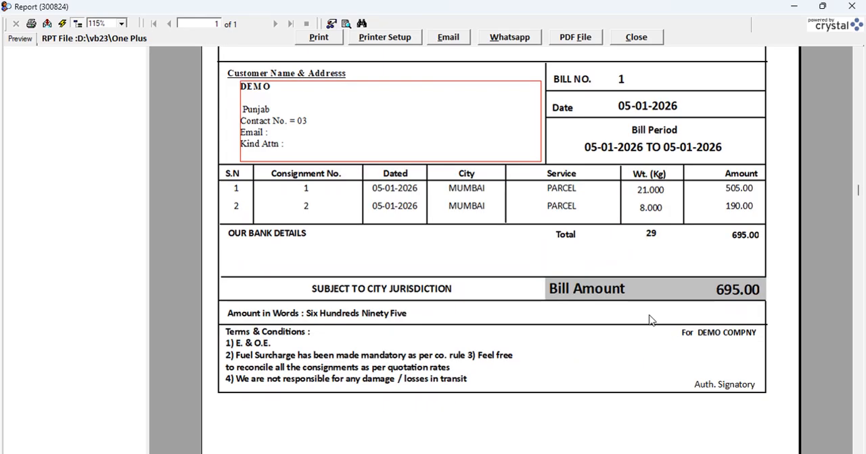
left_click(574, 298)
left_click(706, 296)
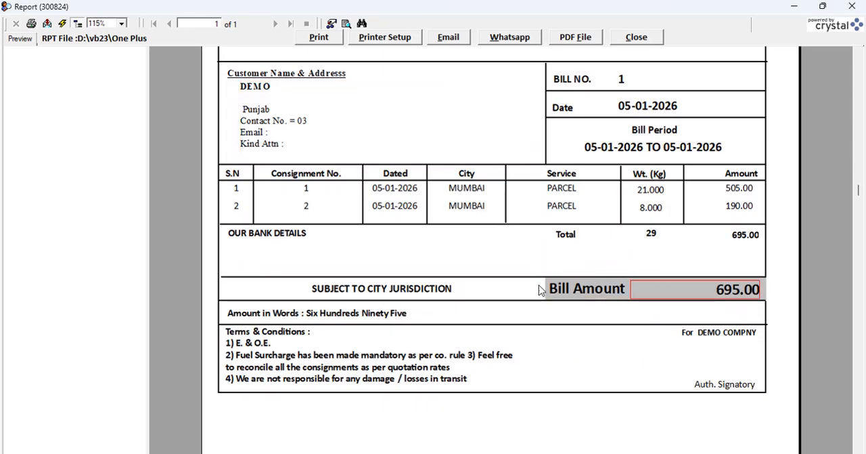
scroll(521, 295, "up", 3)
left_click(650, 38)
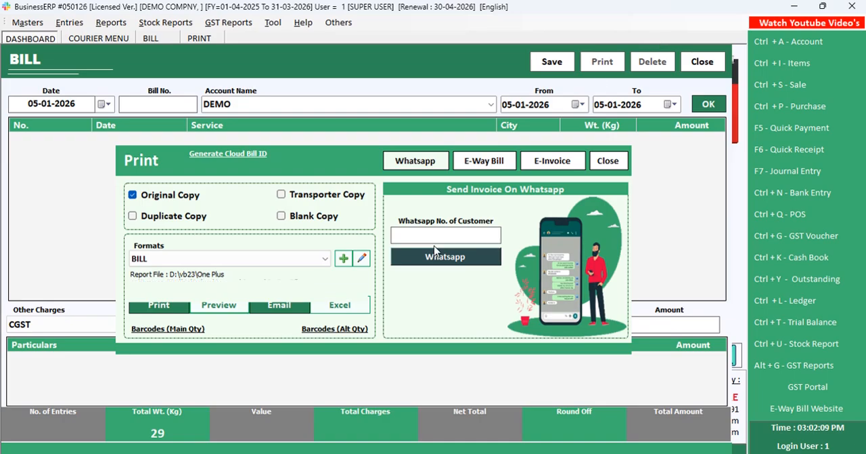
key("Escape")
key("Escape")
key("Return")
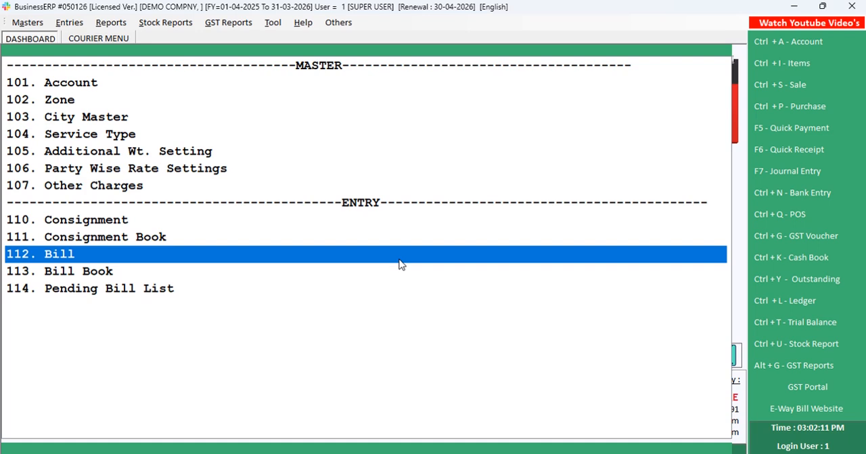
List the bills from 01-04-2025 to 05-01-2026 in the Bill Book, review them, and close it
key("Down")
key("Return")
type("1")
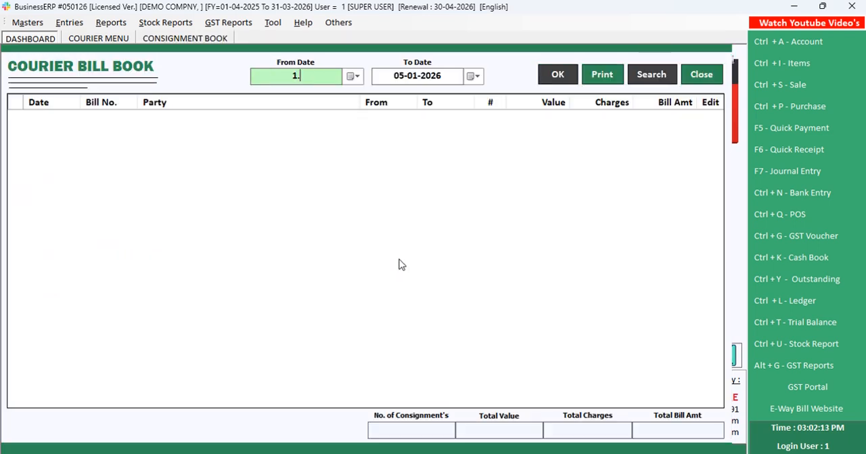
key("Return")
key("Return")
key("Return")
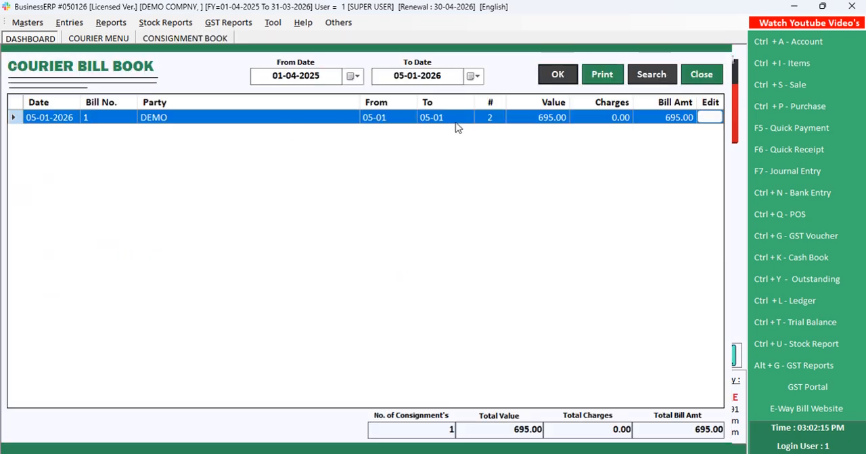
key("Escape")
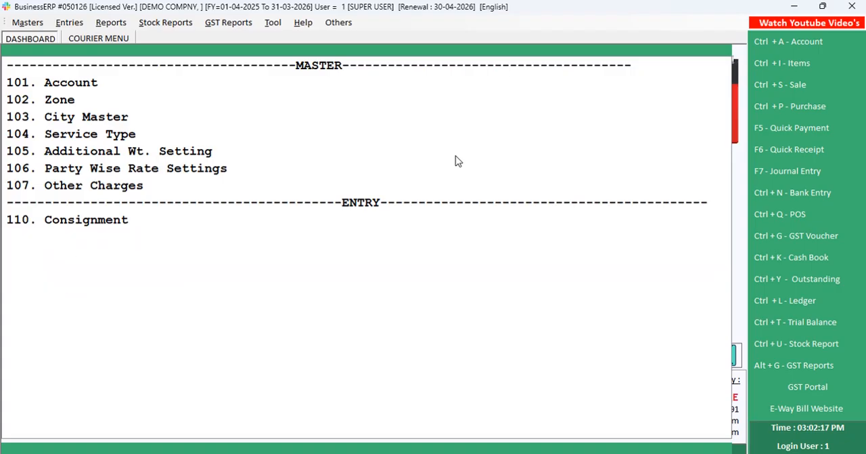
List the billed and unbilled consignments dated 05-01-2026 in the Consignment Book, inspect the 8 kg entry, and close it
key("Up")
key("Up")
key("Return")
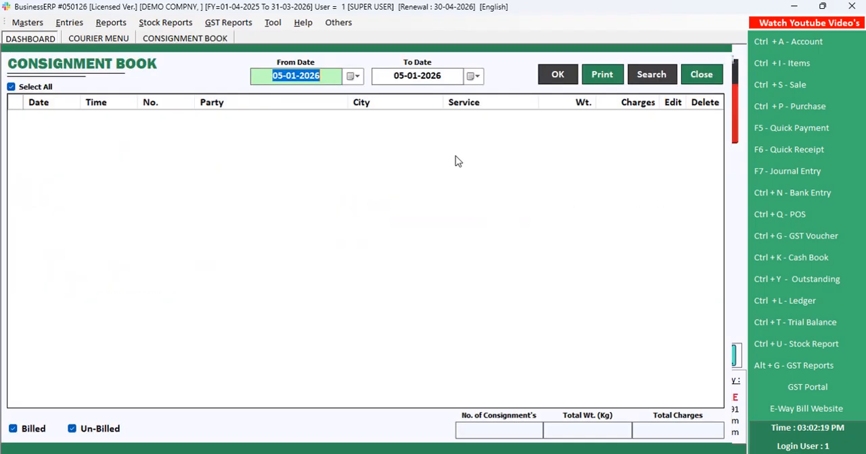
key("Return")
key("Return")
key("Return")
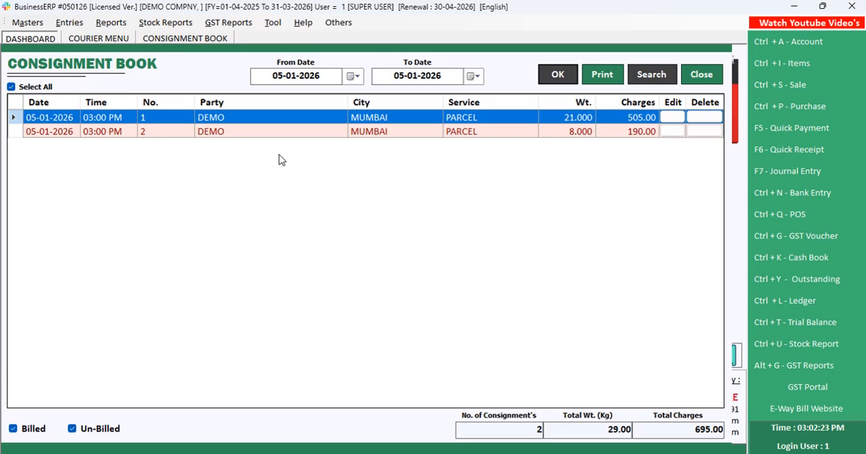
left_click(274, 133)
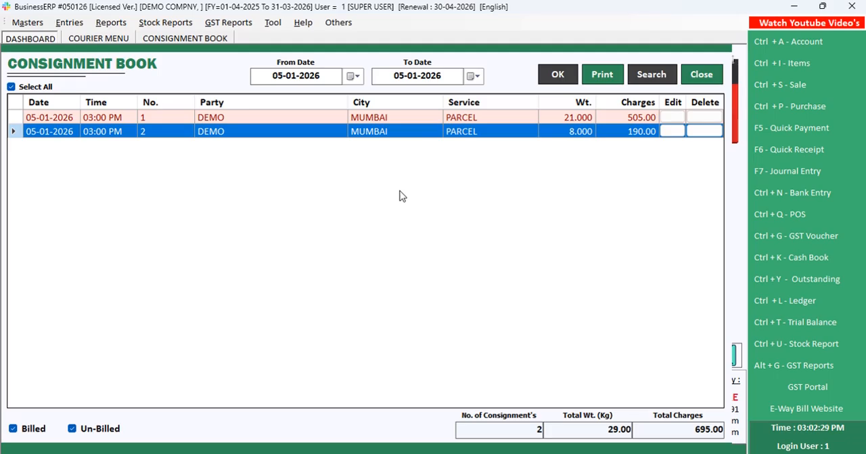
key("Escape")
Save a new consignment dated 05-01-2026 for DEMO with city MUMBAI, service type PARCEL and weight 25 kg
key("Up")
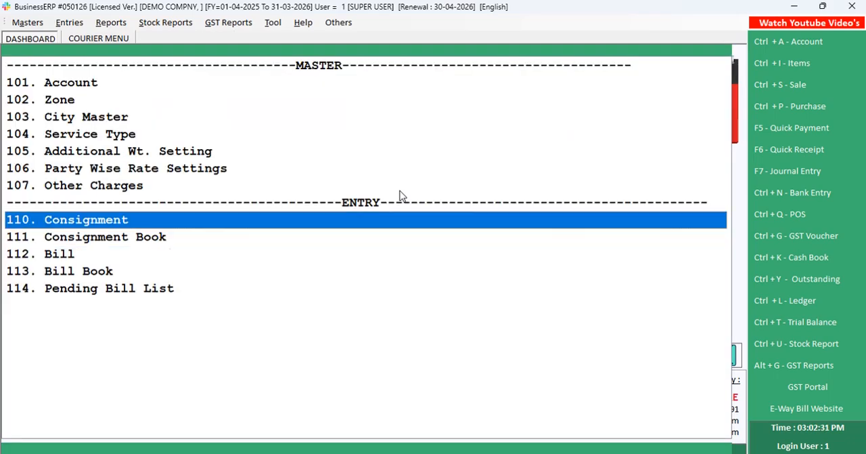
key("Return")
key("Return")
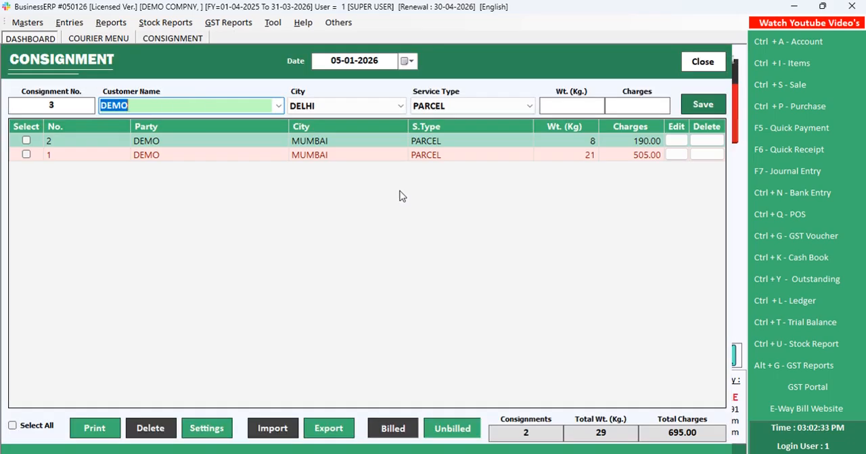
key("Return")
key("Down")
key("Return")
key("Return")
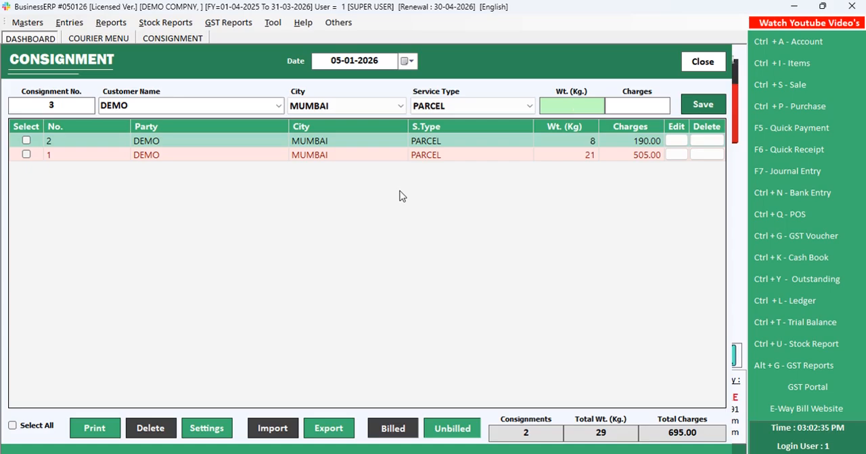
type("25")
key("Return")
key("Return")
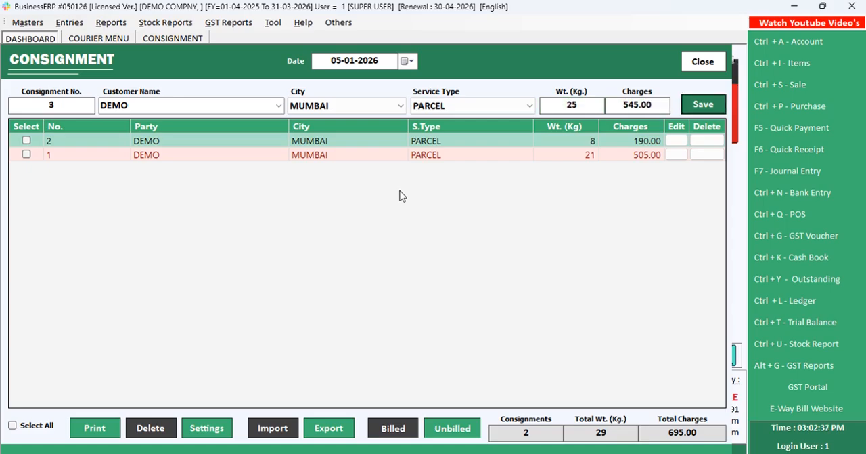
key("Return")
left_click(390, 171)
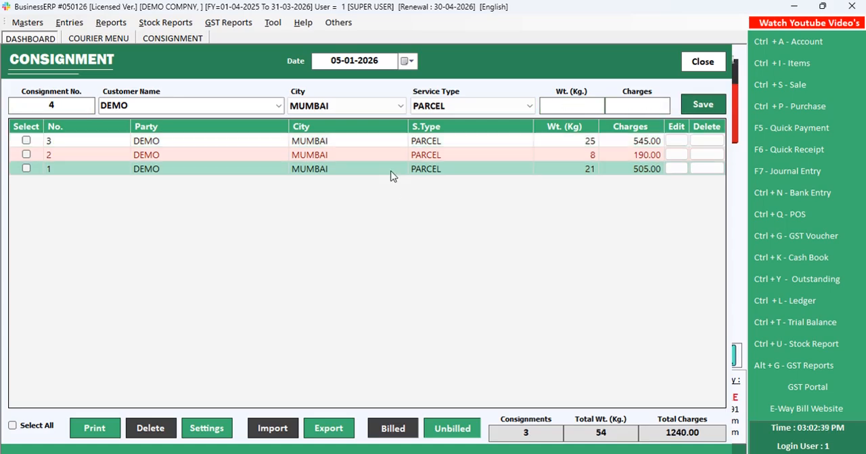
Inspect the three saved DEMO consignments in the consignment entry list, and close the consignment entry
left_click(502, 157)
left_click(468, 164)
left_click(458, 142)
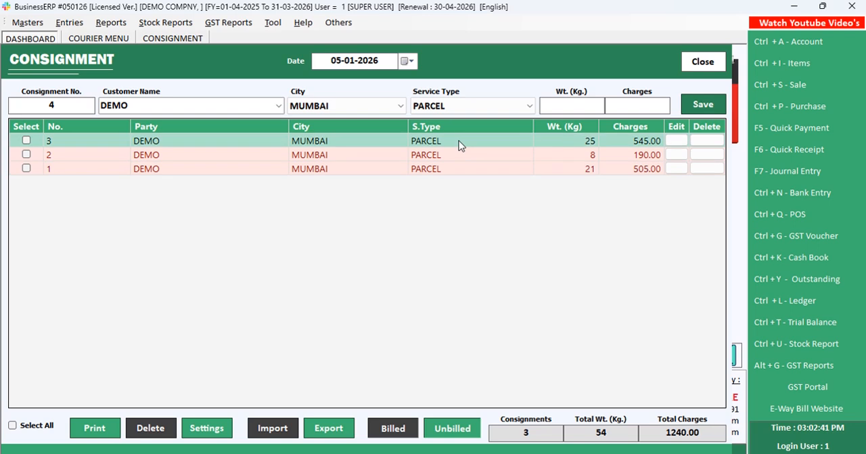
left_click(471, 166)
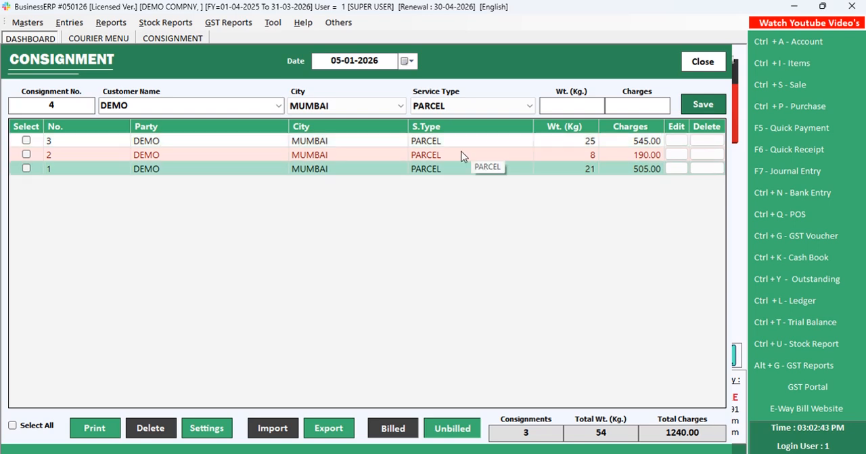
left_click(425, 159)
left_click(432, 167)
left_click(698, 65)
Open the Consignment Book and list only the billed consignments dated 05-01-2026
key("Down")
key("Return")
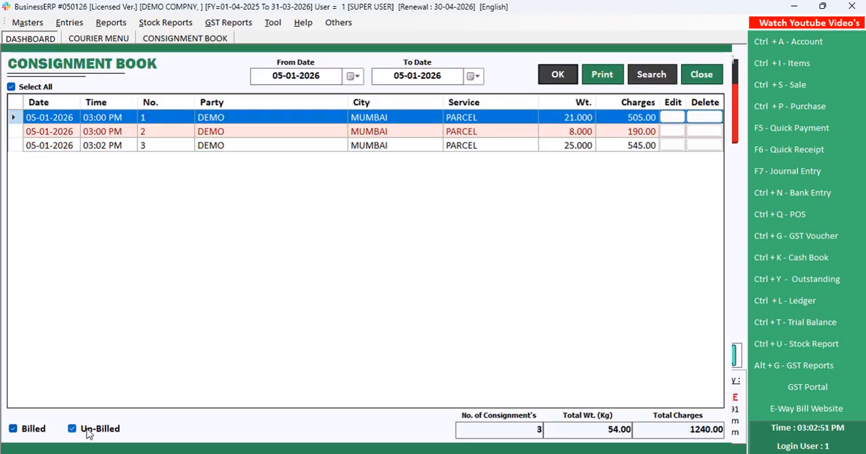
left_click(73, 429)
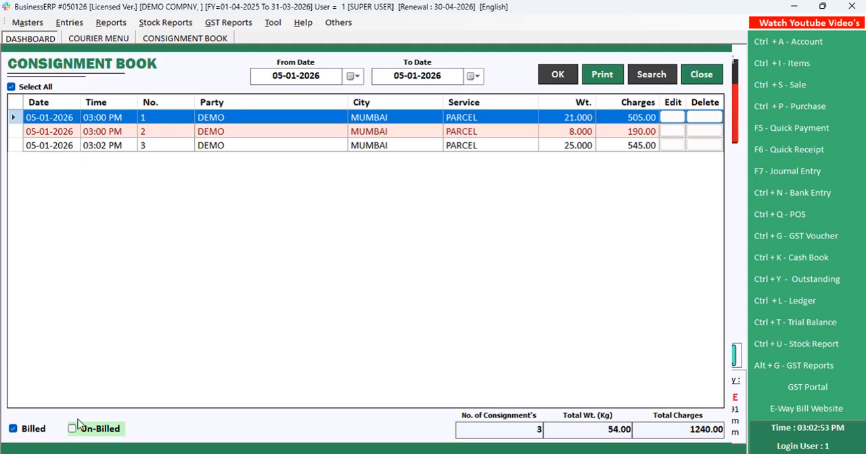
left_click(555, 75)
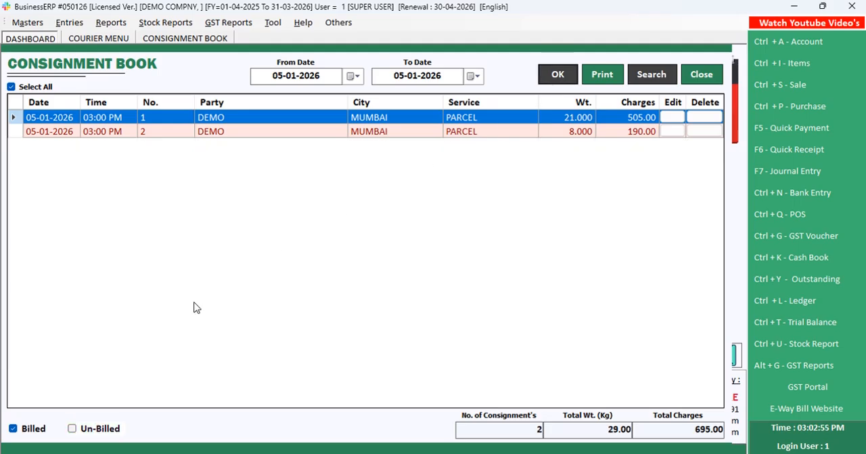
List only the unbilled consignments dated 05-01-2026 in the Consignment Book, and close it
left_click(28, 433)
left_click(74, 429)
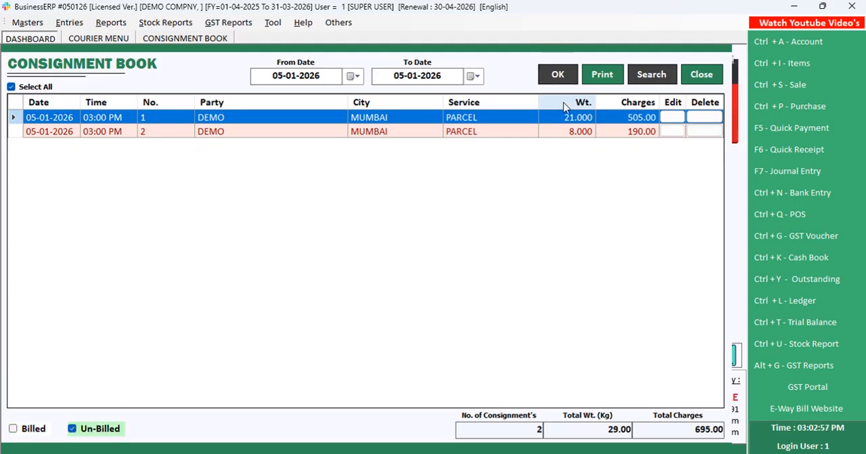
left_click(556, 78)
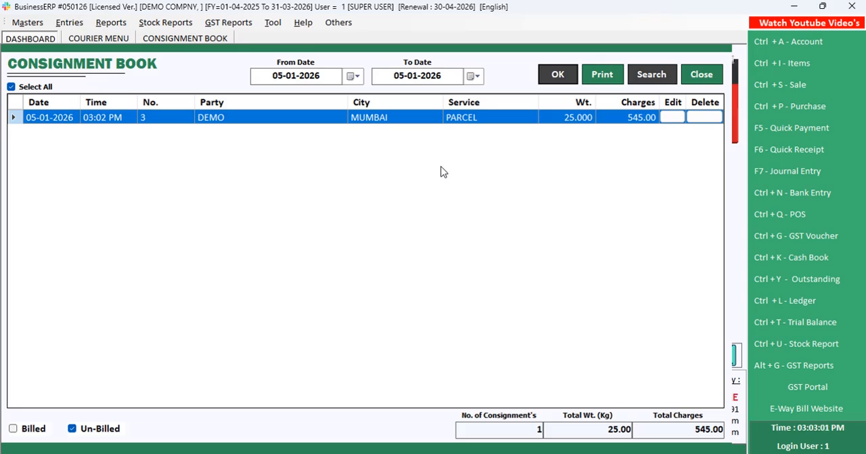
key("Escape")
List the pending courier bills for 05-01-2026 in the Pending Bill List, review them, and return to the dashboard
key("Down")
key("Down")
key("Down")
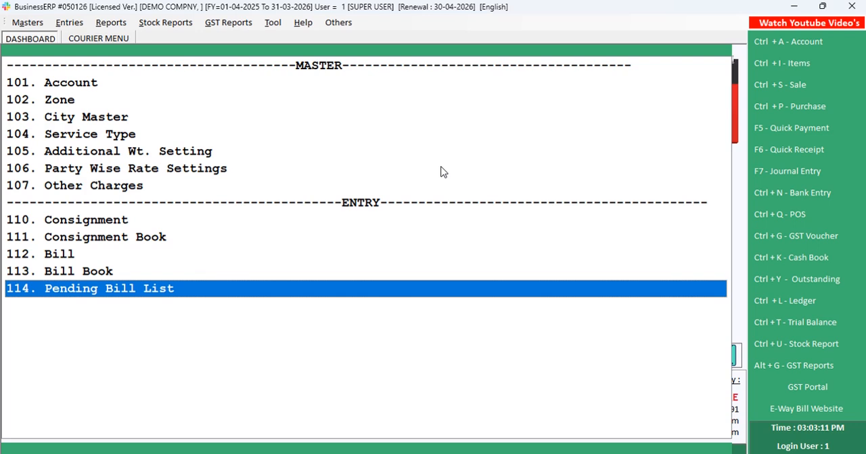
key("Return")
key("Return")
key("Return")
key("Return")
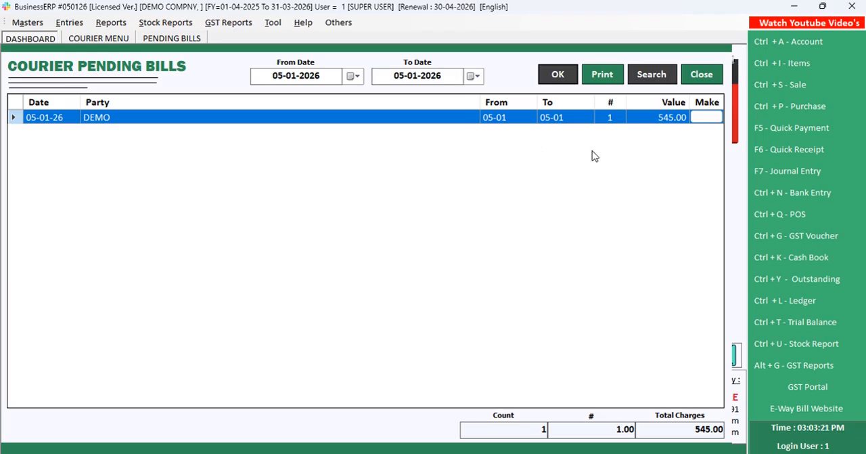
key("Escape")
key("Escape")
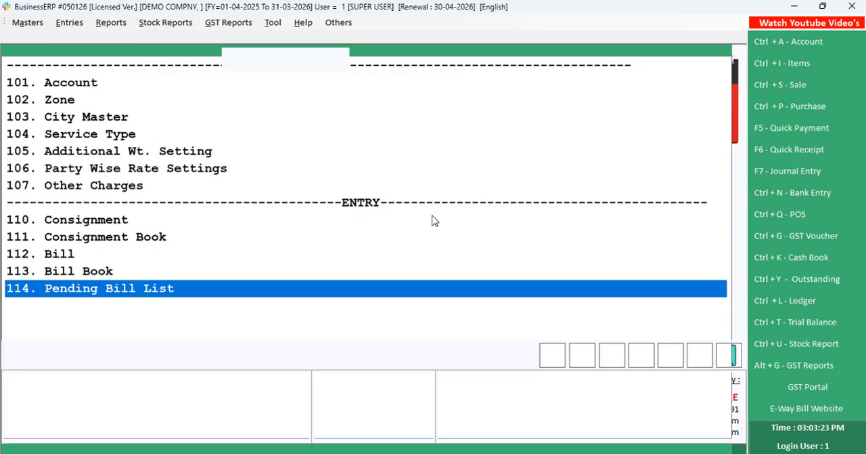
Open the ledger and show the entries of DEMO CUSTOMER from 01-04-2025 to 05-01-2026
left_click(776, 296)
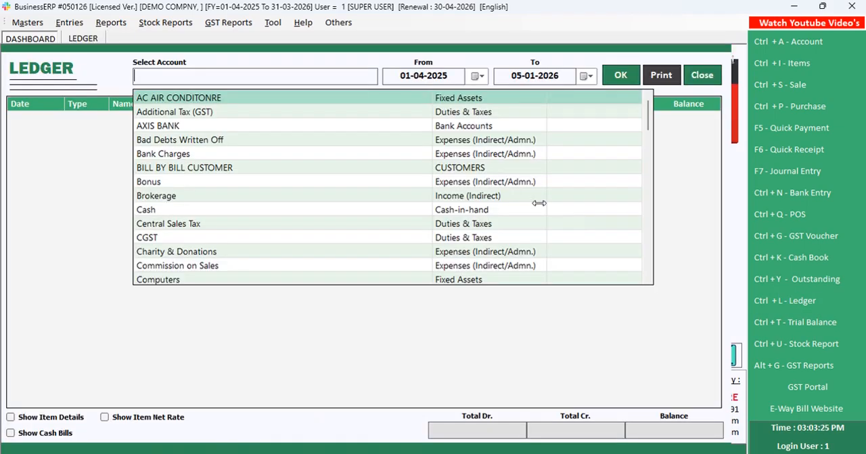
type("DEMO")
key("Down")
key("Down")
key("Return")
key("Return")
key("Return")
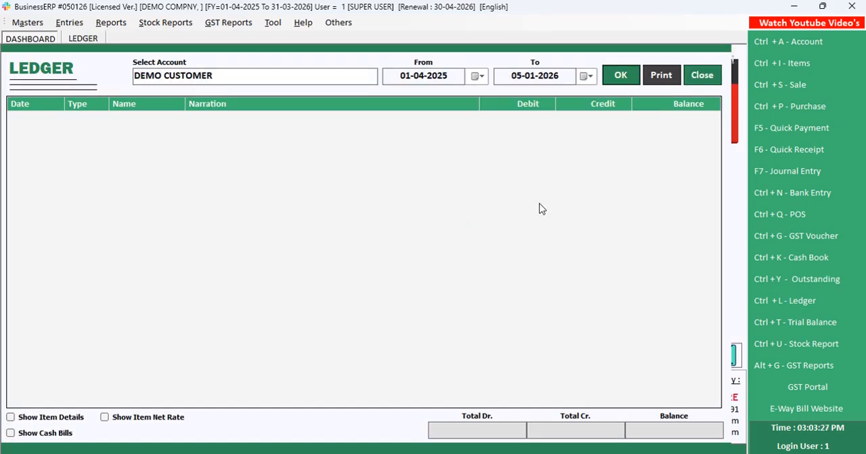
key("Return")
left_click(399, 202)
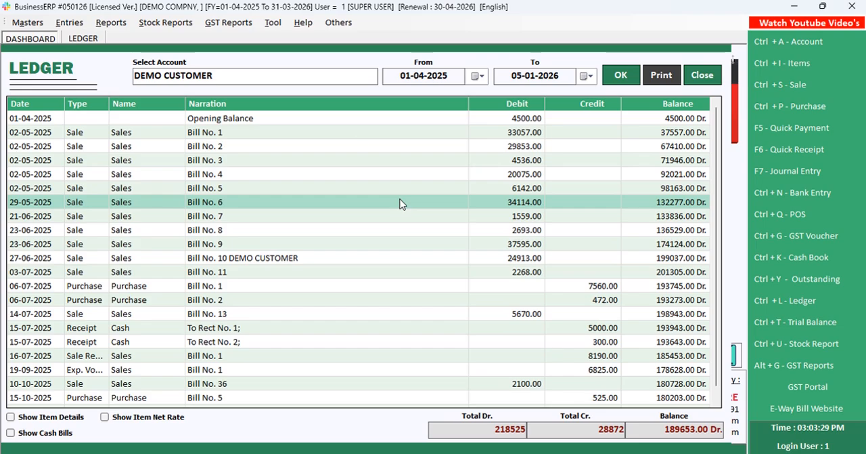
Switch the ledger to account DEMO for 01-04-2025 to 05-01-2026 and inspect the courier bill's sale entry
left_click(323, 71)
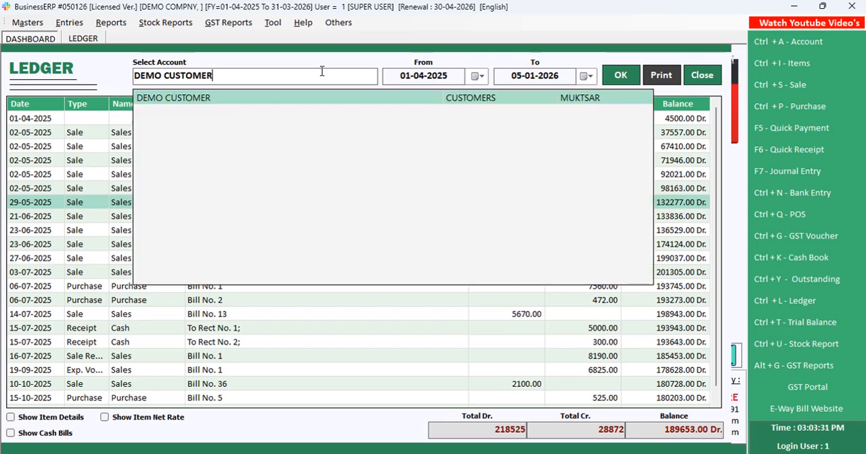
key("BackSpace")
key("BackSpace")
key("BackSpace")
key("BackSpace")
key("BackSpace")
key("BackSpace")
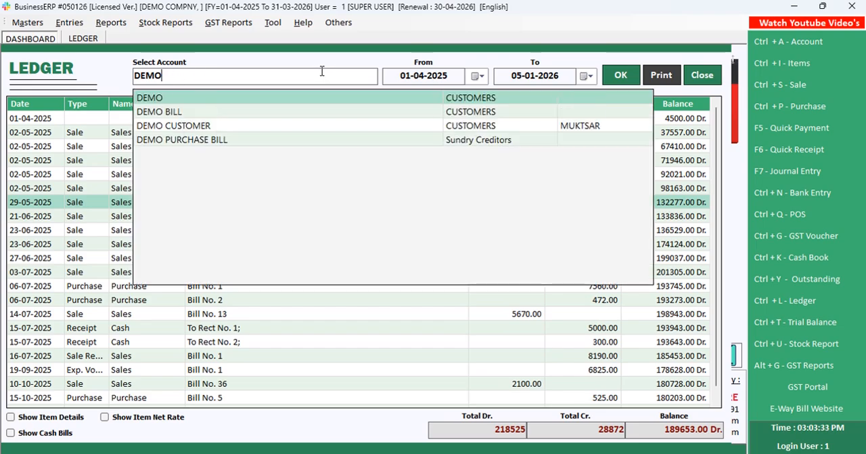
key("Down")
key("Up")
key("Return")
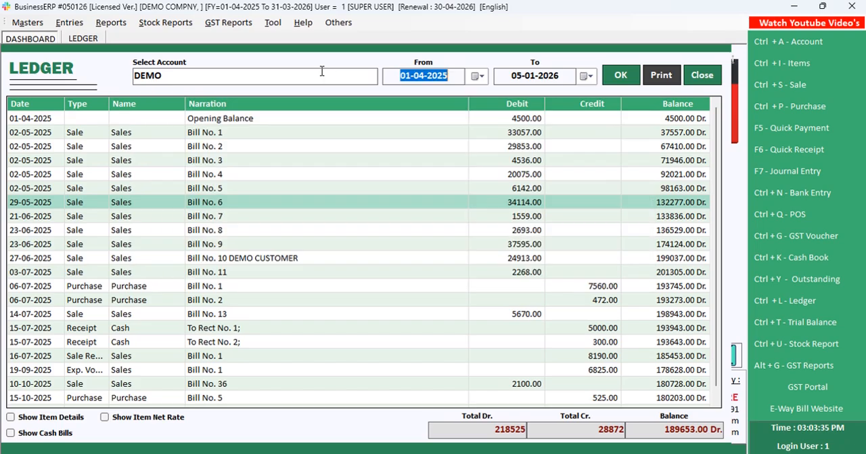
key("Return")
key("Return")
key("Return")
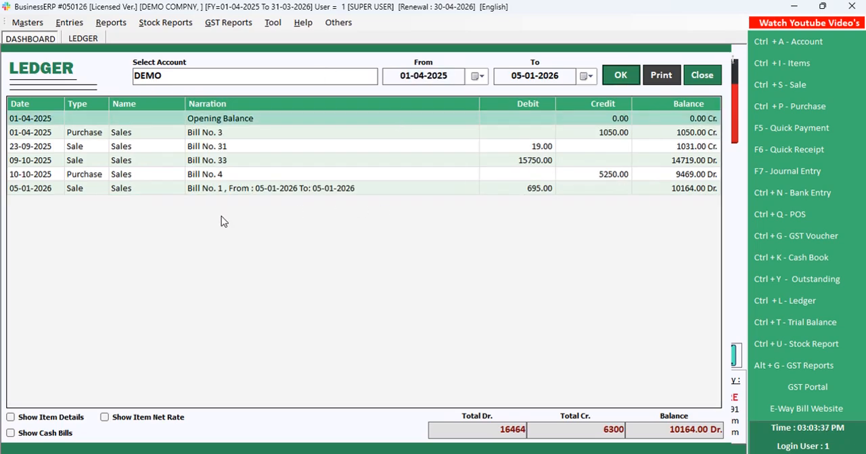
left_click(54, 192)
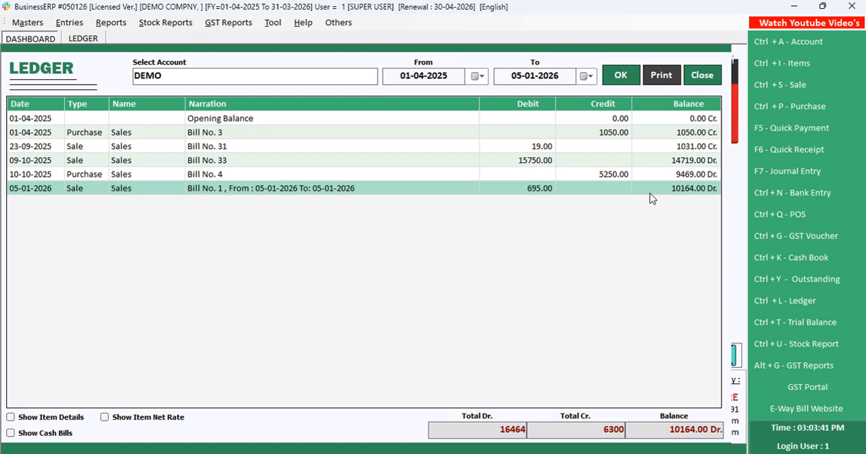
Save a cash quick receipt dated 05-01-2026 for DEMO with amount 5000 and remarks BY CSASH, and close the receipt entry
left_click(774, 155)
key("Return")
key("Down")
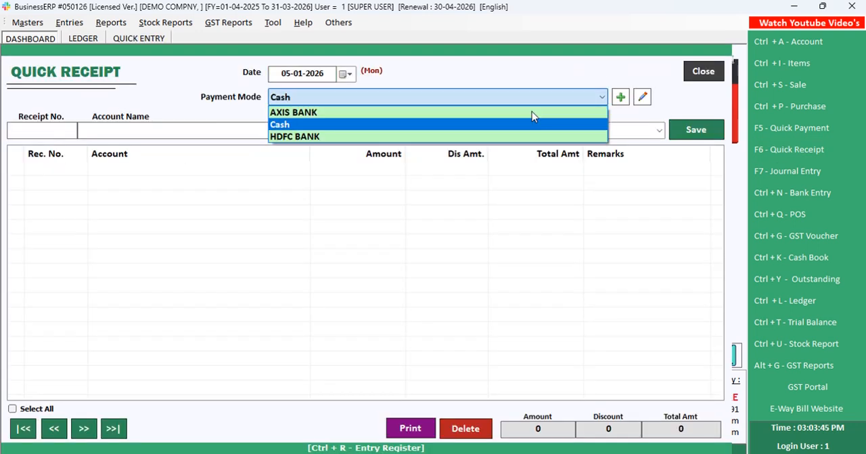
key("Return")
type("DE")
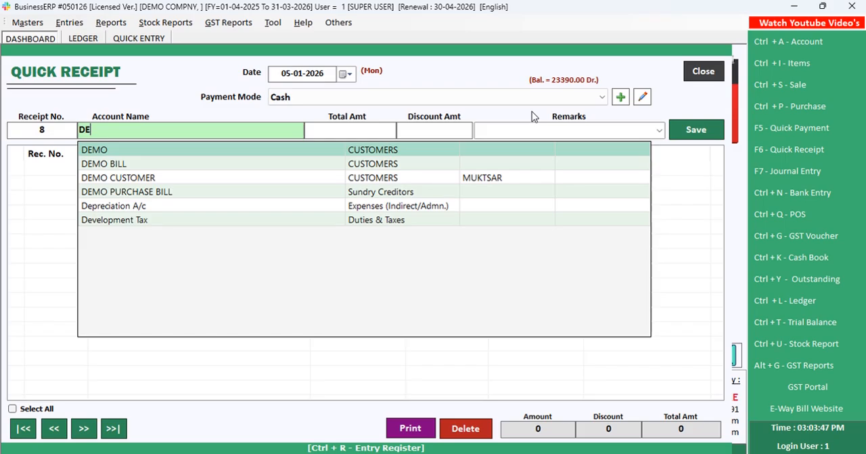
key("Return")
type("5000")
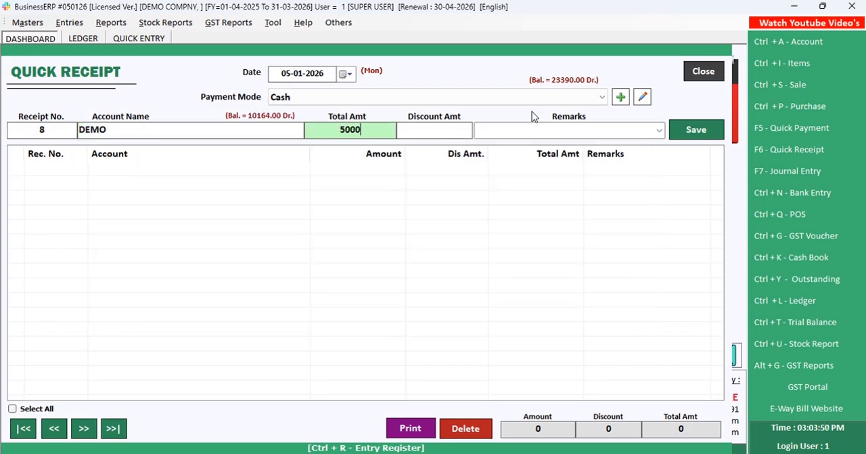
key("Return")
key("Return")
type("BY CSASH")
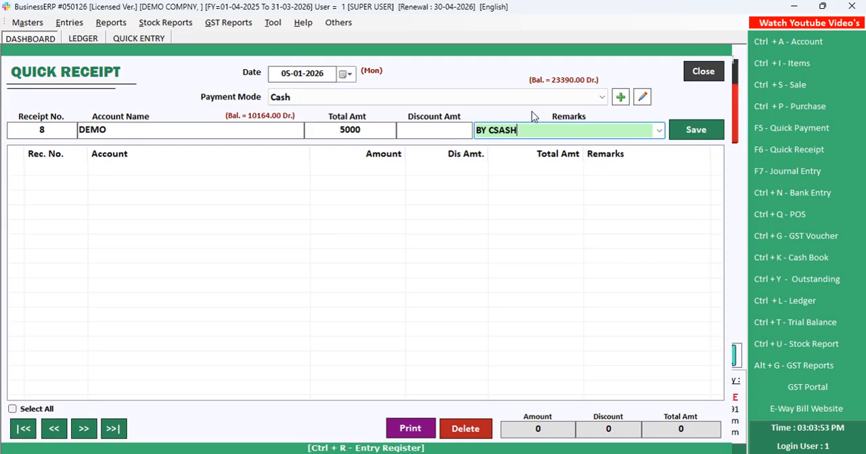
key("Return")
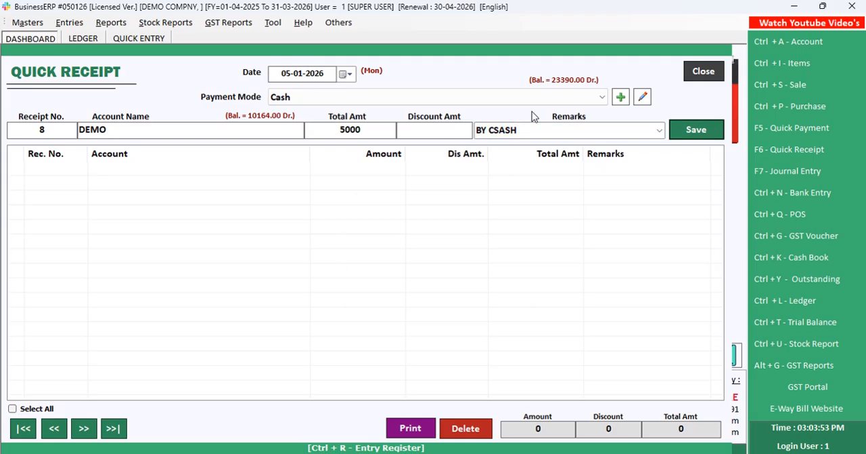
key("Return")
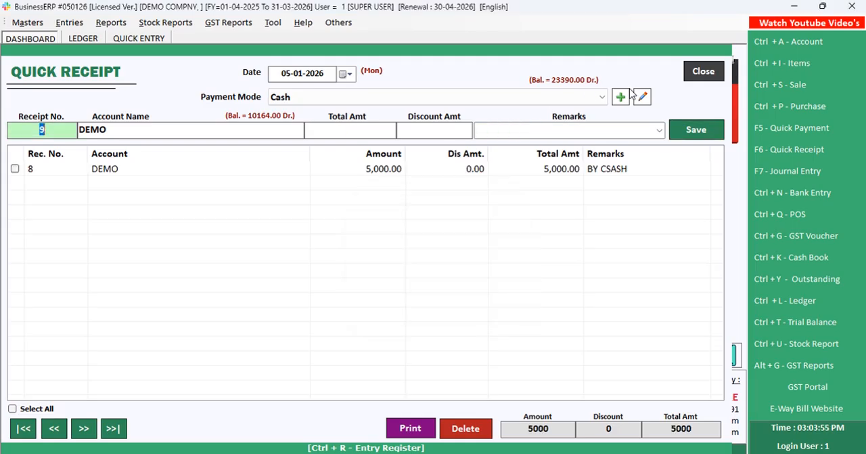
left_click(682, 77)
Refresh the DEMO ledger, review the new receipt entry and the ledger's print preview, and close both
left_click(621, 75)
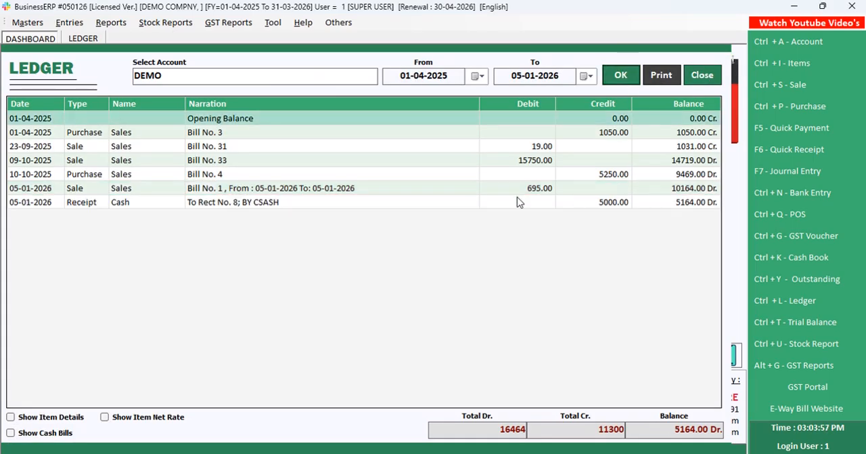
left_click(596, 203)
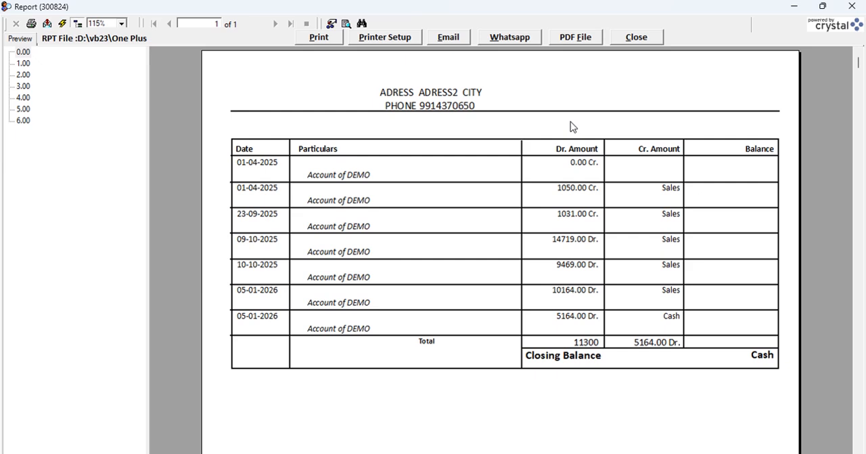
left_click(640, 39)
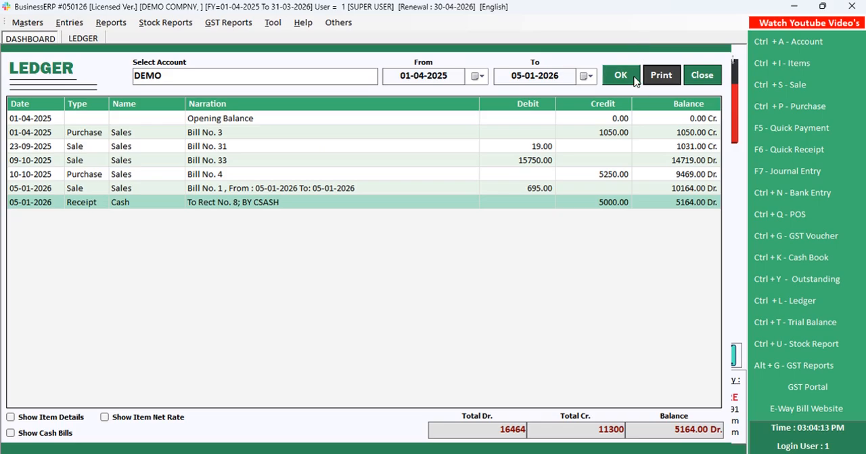
left_click(698, 77)
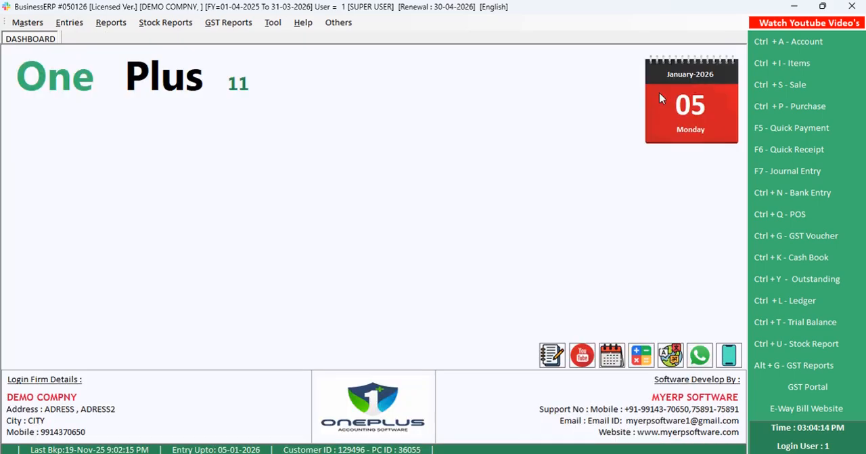
Open the Outstanding Report as on 05-01-2026 and review the receivable balances
left_click(790, 278)
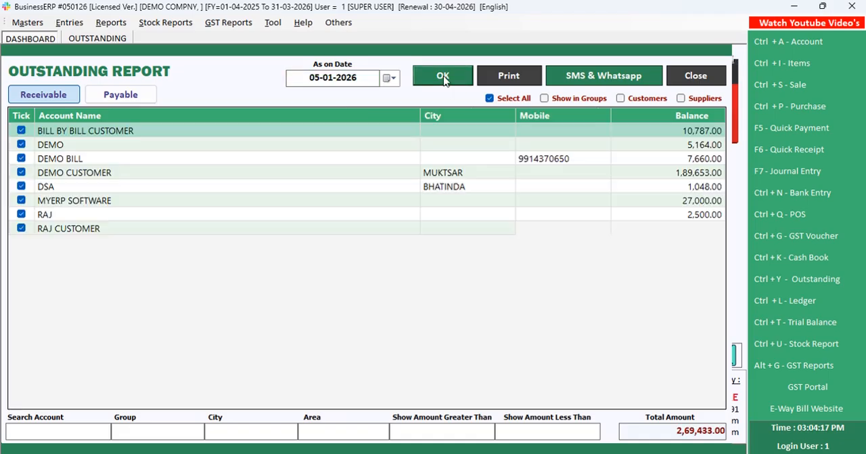
left_click(519, 201)
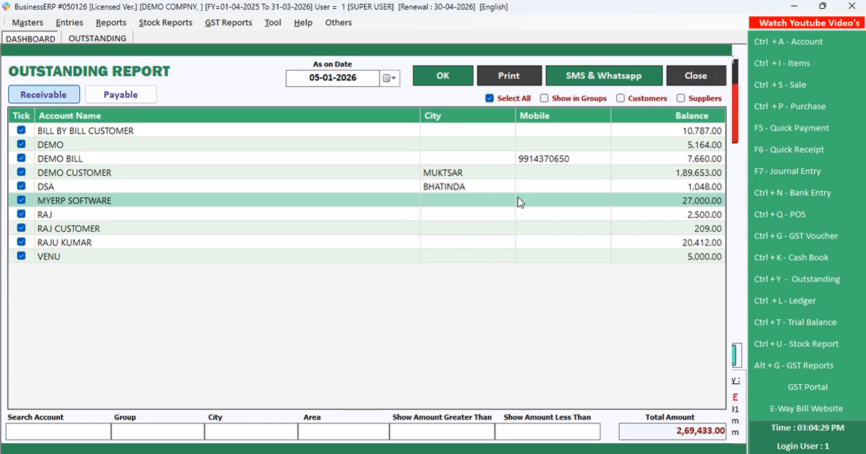
Reopen the courier menu and highlight the Consignment entry
left_click(347, 22)
left_click(363, 35)
left_click(189, 223)
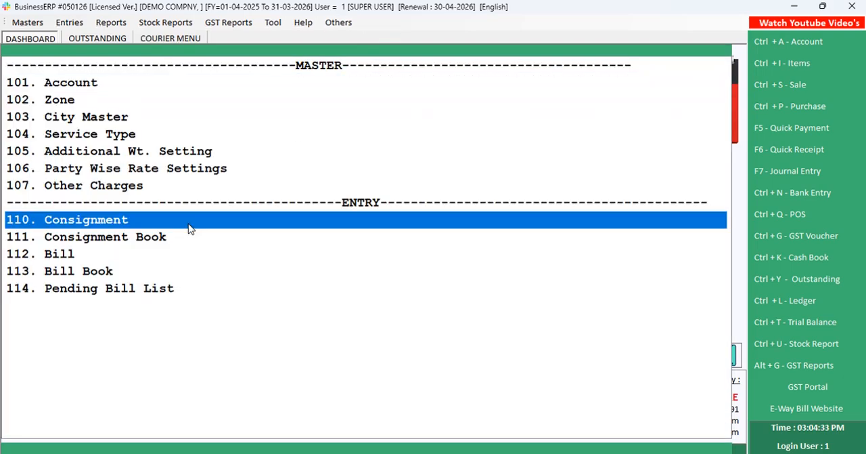